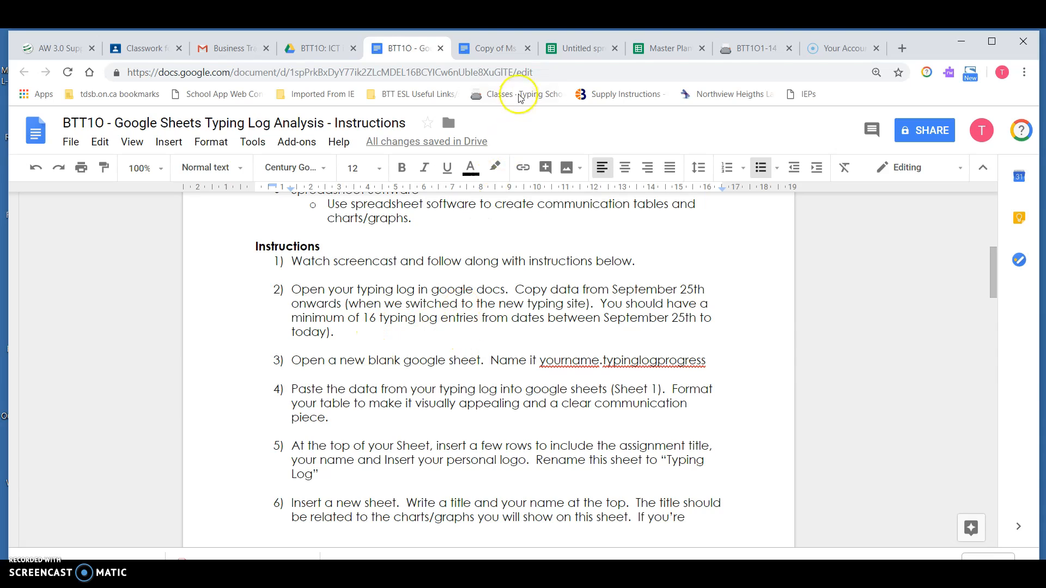
Step: Review the typing log table in the typing log document and the assignment instructions
{"action": "left_click", "coordinate": [489, 43]}
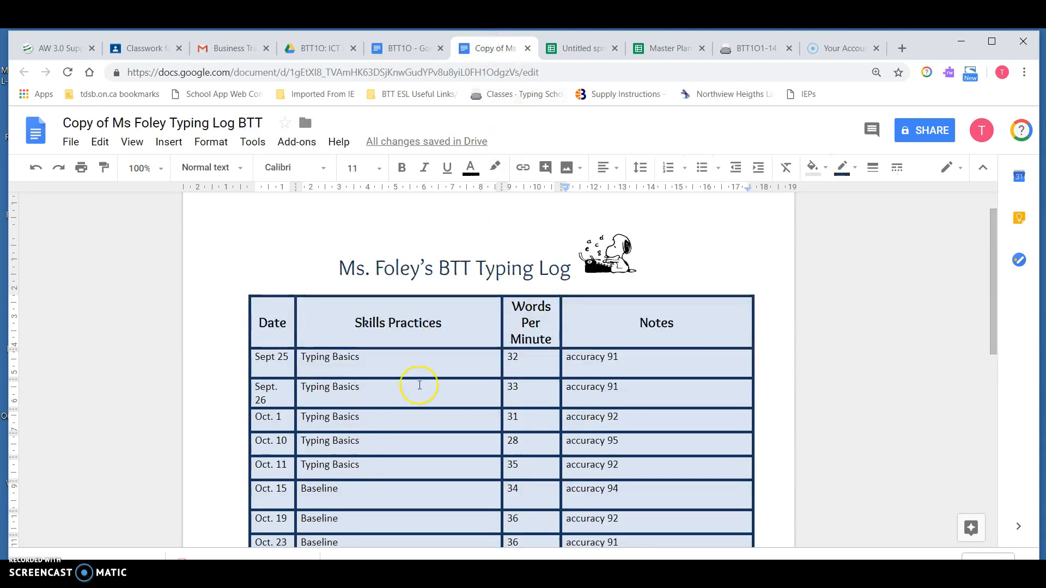
{"action": "scroll", "coordinate": [420, 385], "scroll_direction": "down", "scroll_amount": 3}
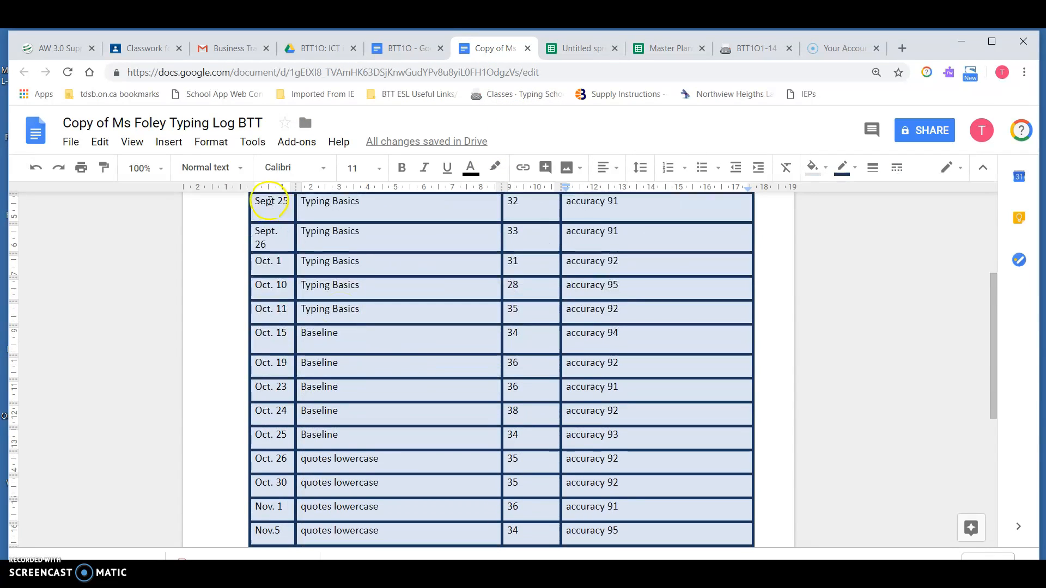
{"action": "scroll", "coordinate": [300, 446], "scroll_direction": "down", "scroll_amount": 3}
{"action": "scroll", "coordinate": [303, 452], "scroll_direction": "up", "scroll_amount": 6}
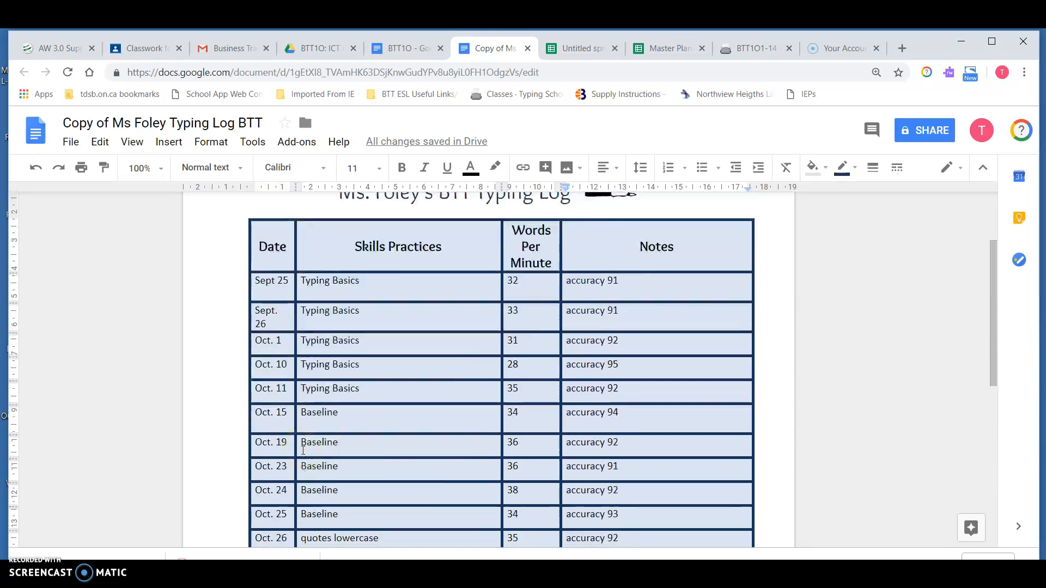
{"action": "left_click", "coordinate": [406, 50]}
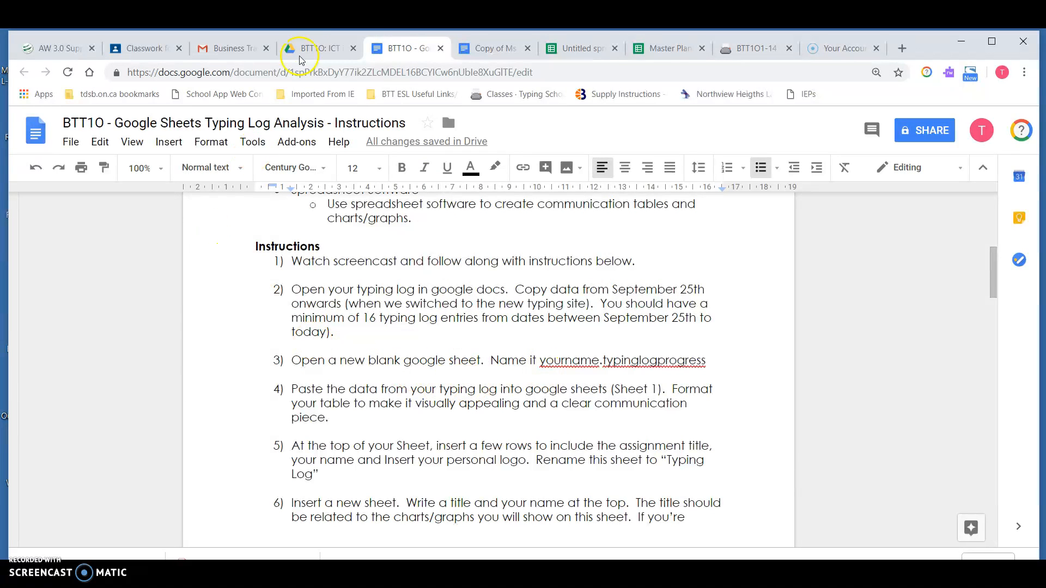
Step: Create a new blank Google Sheets spreadsheet from the Drive folder
{"action": "left_click", "coordinate": [318, 52]}
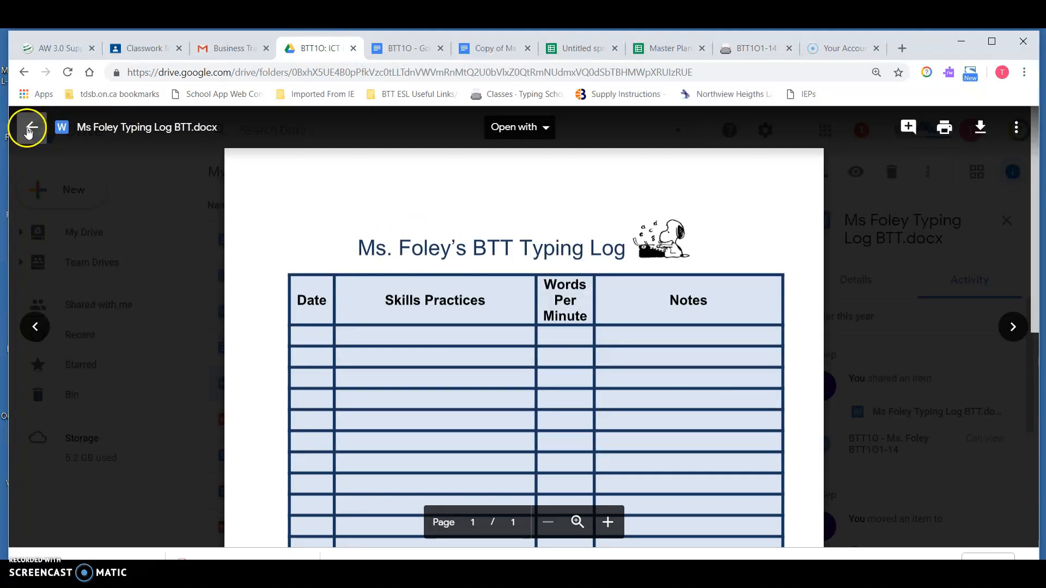
{"action": "left_click", "coordinate": [30, 127]}
{"action": "left_click", "coordinate": [68, 189]}
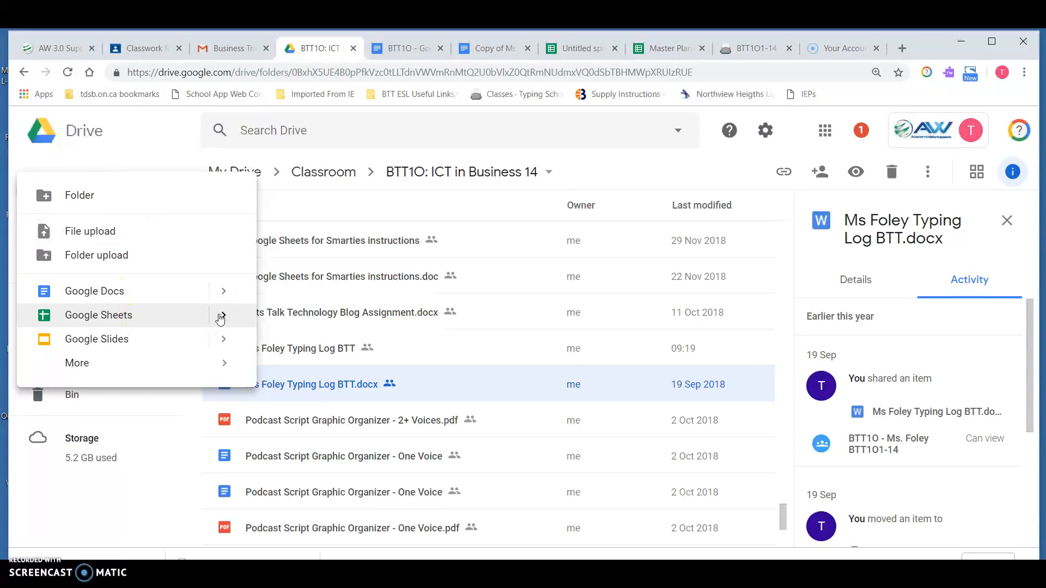
{"action": "mouse_move", "coordinate": [225, 320]}
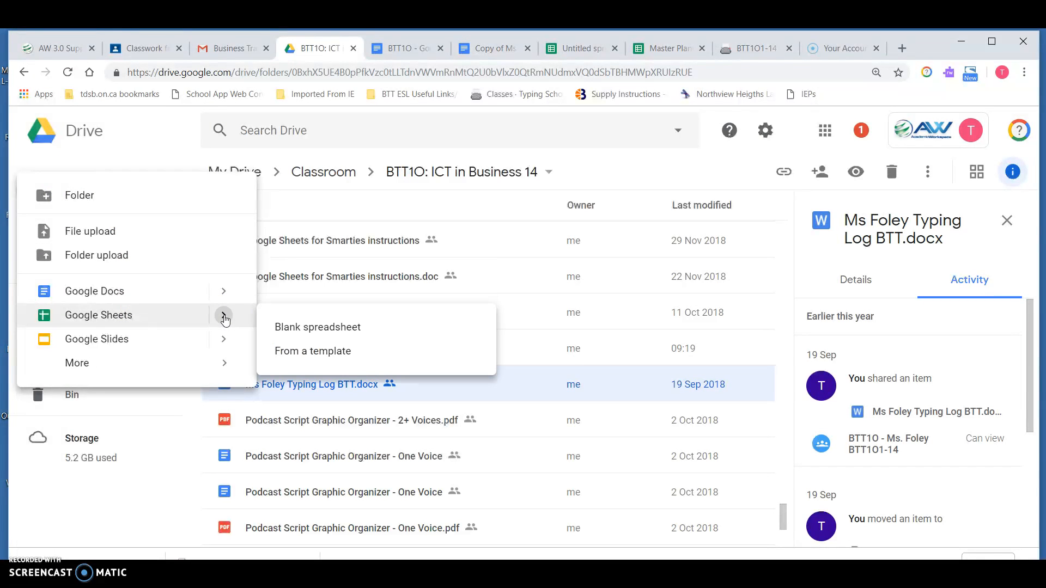
{"action": "left_click", "coordinate": [557, 49]}
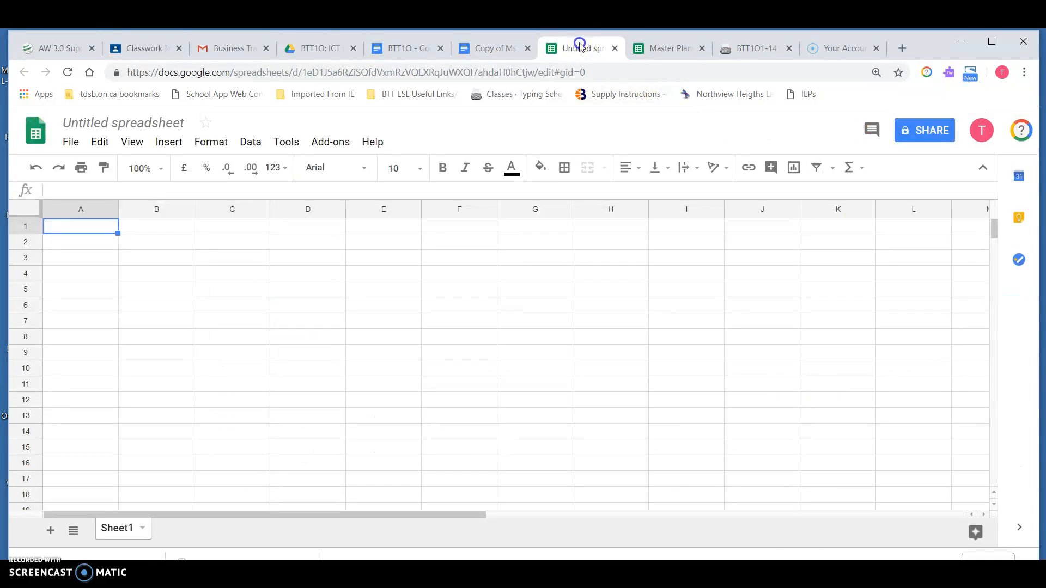
Step: Read the instructions for naming the new sheet
{"action": "left_click", "coordinate": [425, 51]}
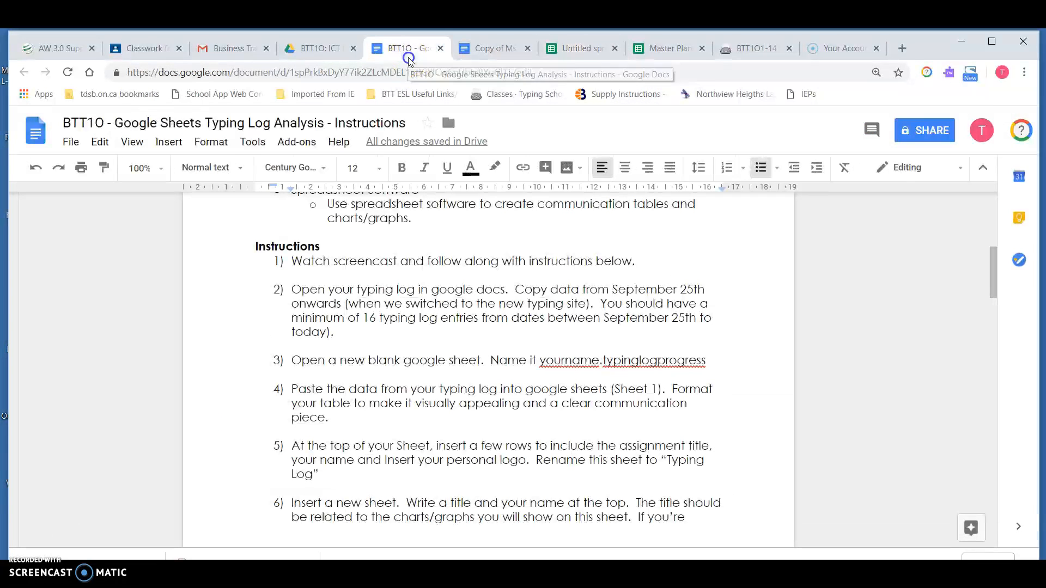
{"action": "scroll", "coordinate": [487, 392], "scroll_direction": "down", "scroll_amount": 1}
{"action": "scroll", "coordinate": [487, 393], "scroll_direction": "down", "scroll_amount": 1}
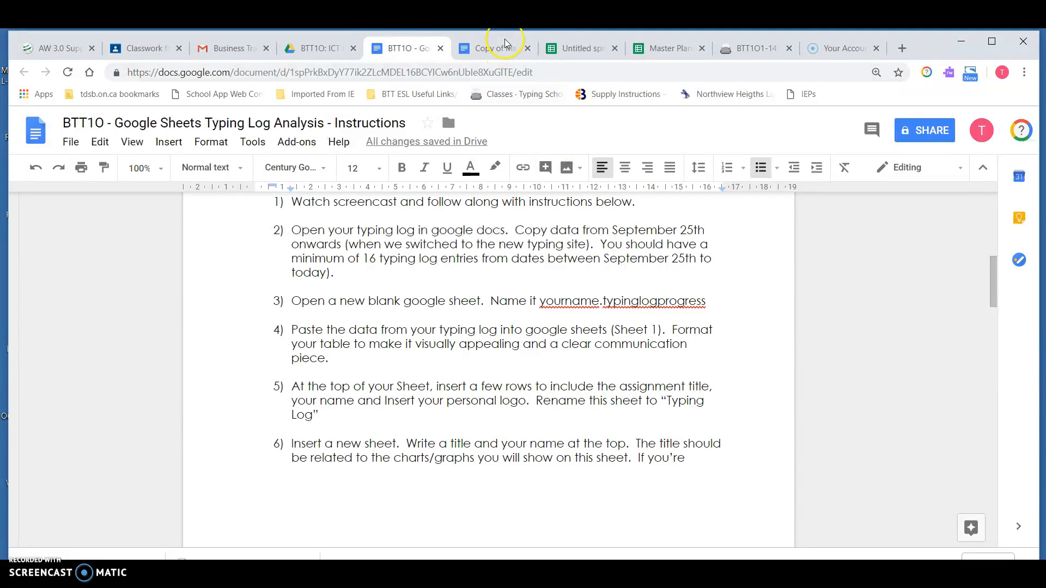
Step: Rename the spreadsheet to Ms.Foley Typing Log Assignment
{"action": "left_click", "coordinate": [581, 52]}
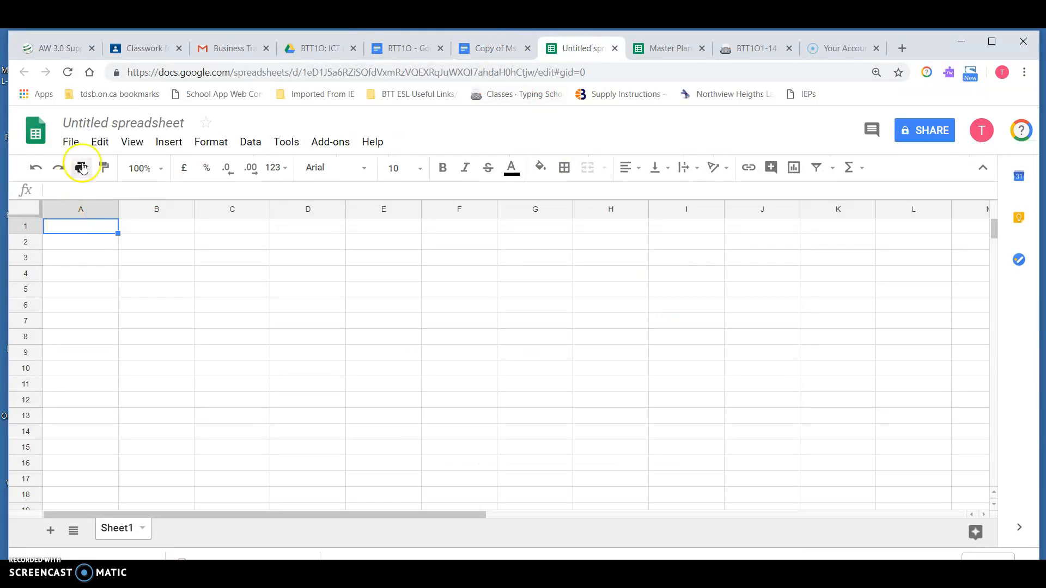
{"action": "left_click", "coordinate": [121, 121]}
{"action": "type", "text": "Ms."}
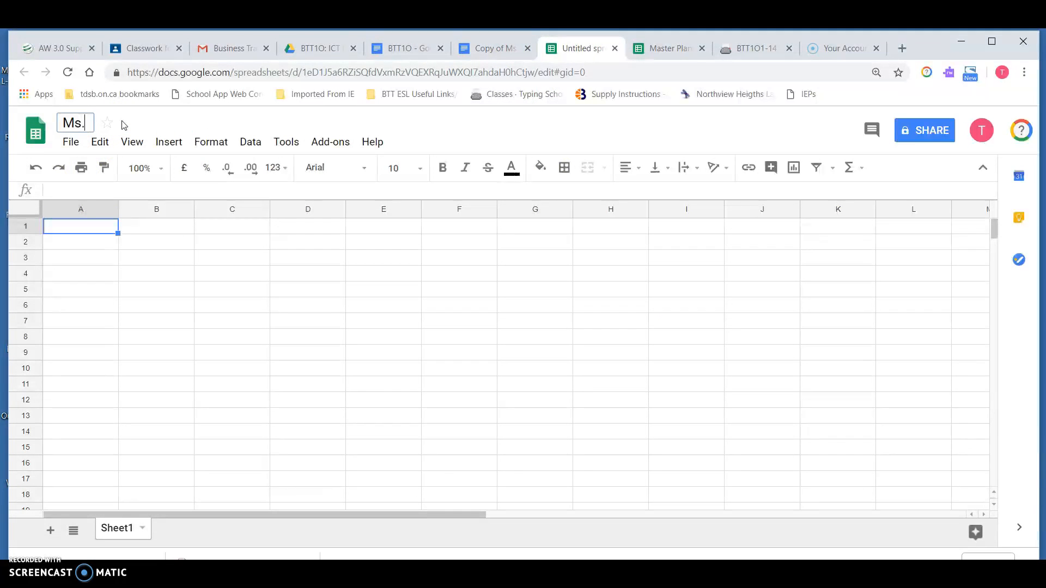
{"action": "type", "text": "Foley Typing Log"}
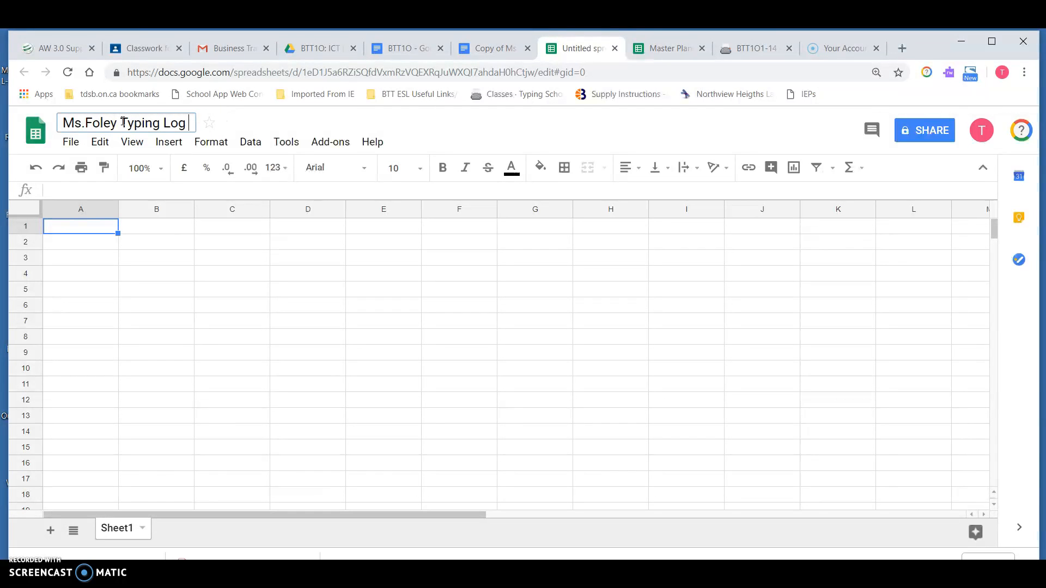
{"action": "type", "text": "Assignment"}
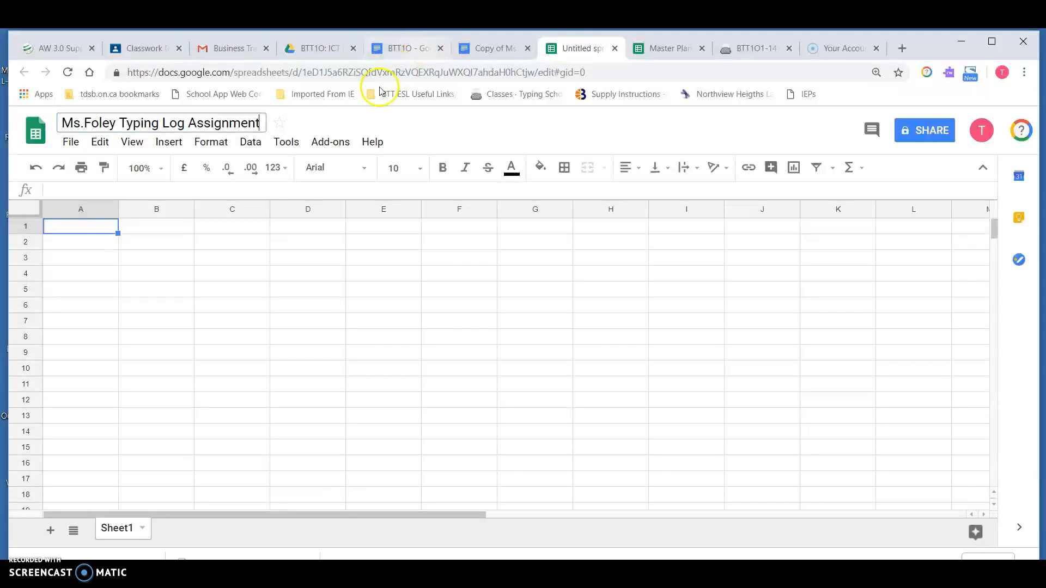
{"action": "left_click", "coordinate": [243, 258]}
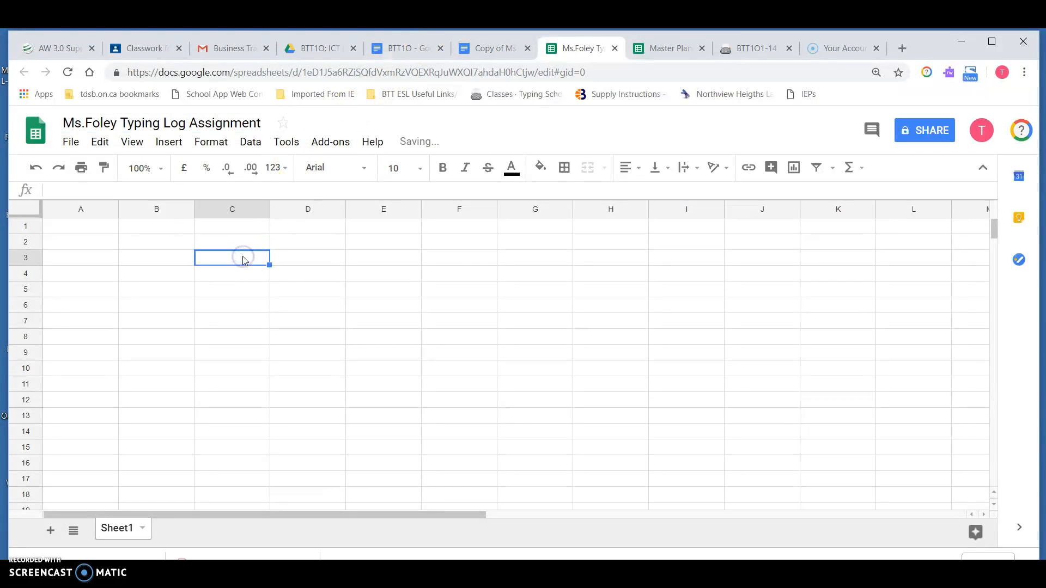
{"action": "left_click", "coordinate": [310, 127]}
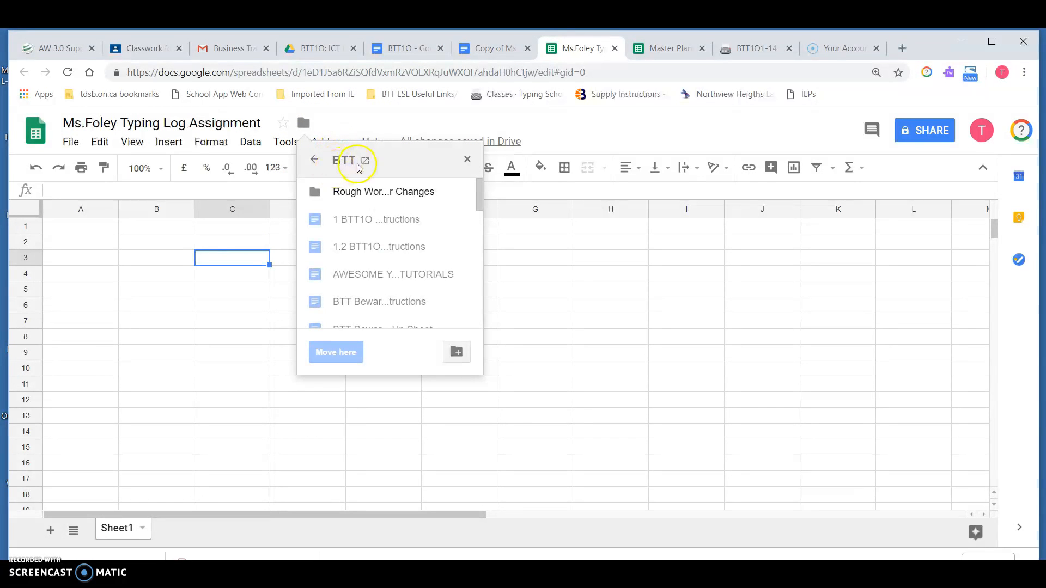
{"action": "left_click", "coordinate": [314, 160]}
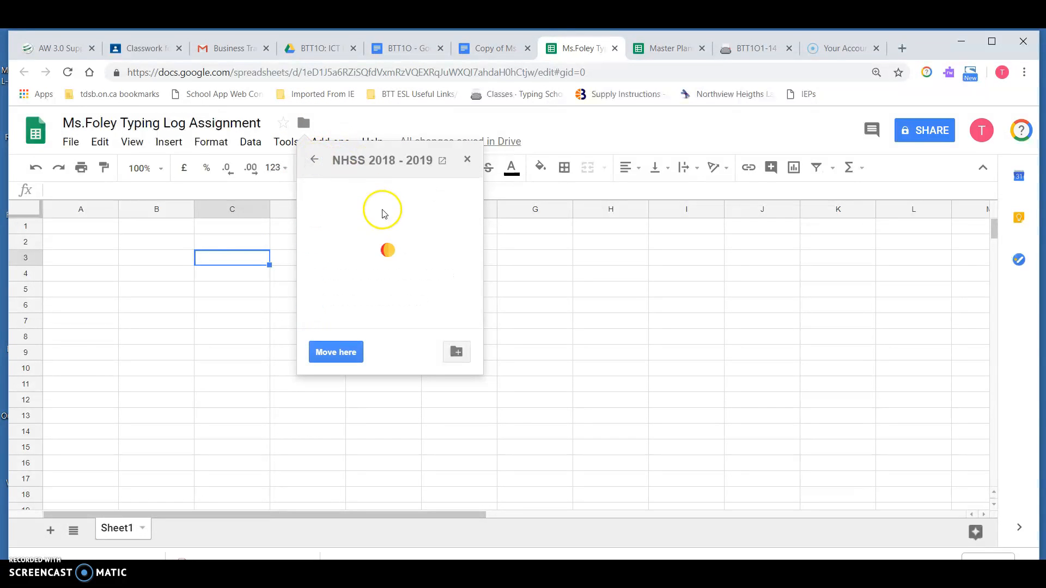
{"action": "double_click", "coordinate": [386, 223]}
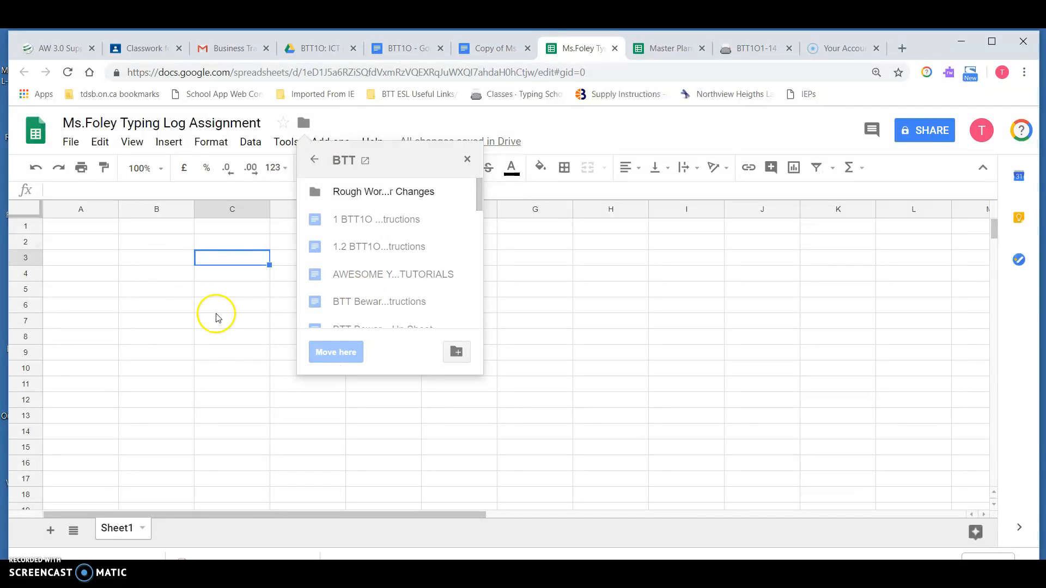
{"action": "left_click", "coordinate": [105, 246]}
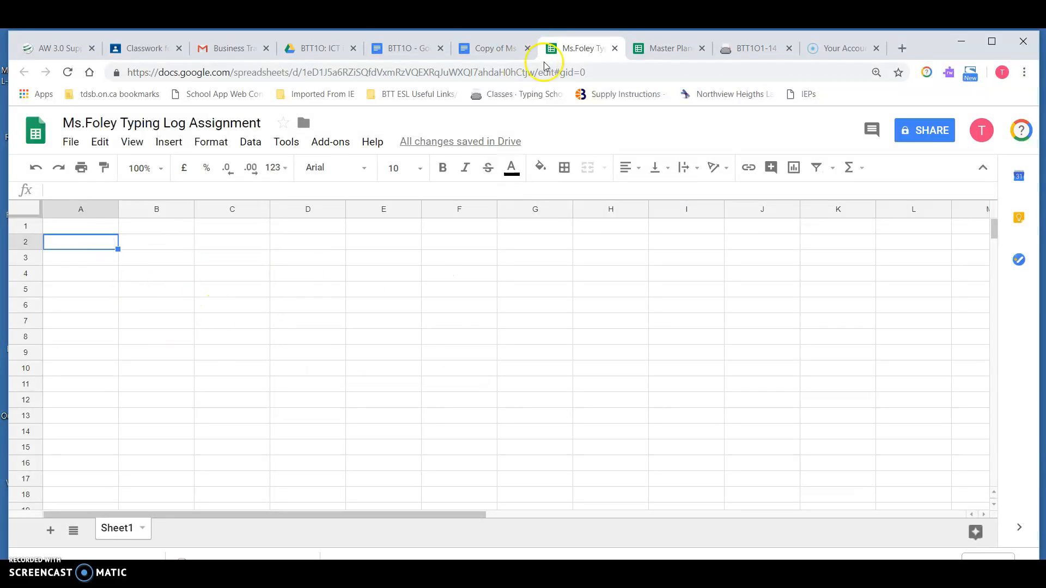
Step: Copy the entire typing log table from the typing log document
{"action": "left_click", "coordinate": [419, 50]}
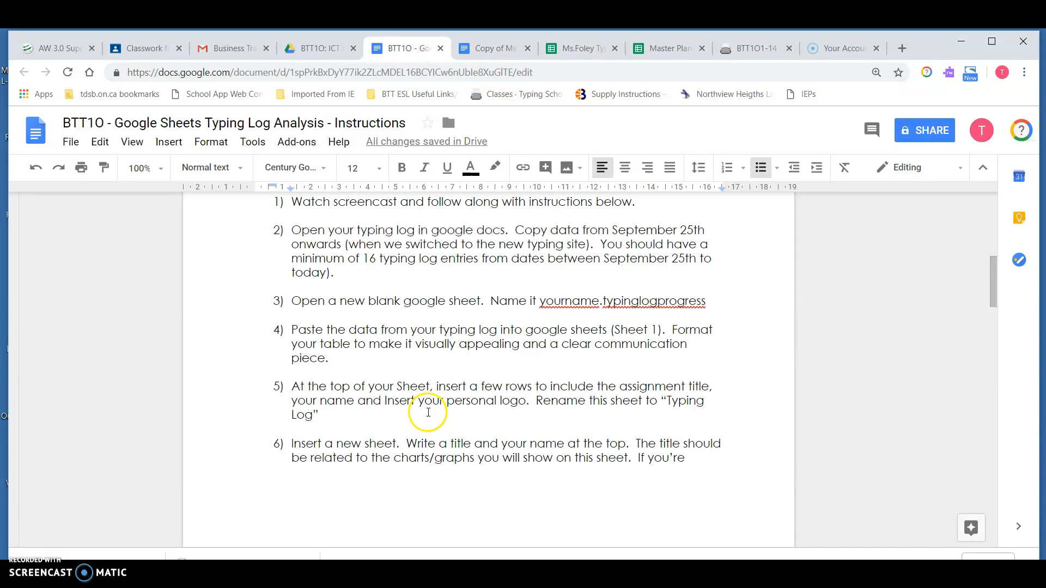
{"action": "scroll", "coordinate": [408, 304], "scroll_direction": "down", "scroll_amount": 1}
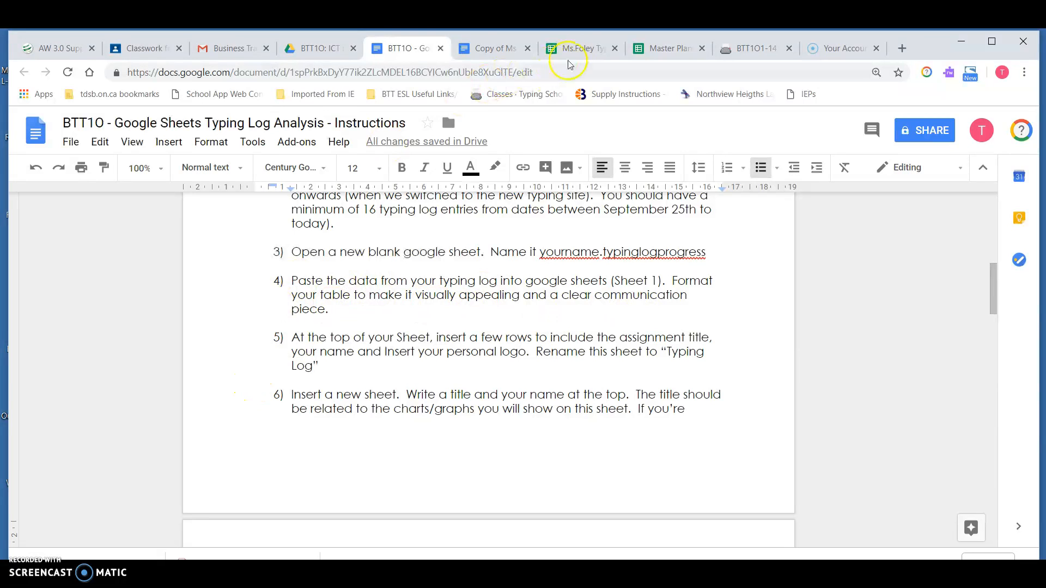
{"action": "left_click", "coordinate": [487, 48]}
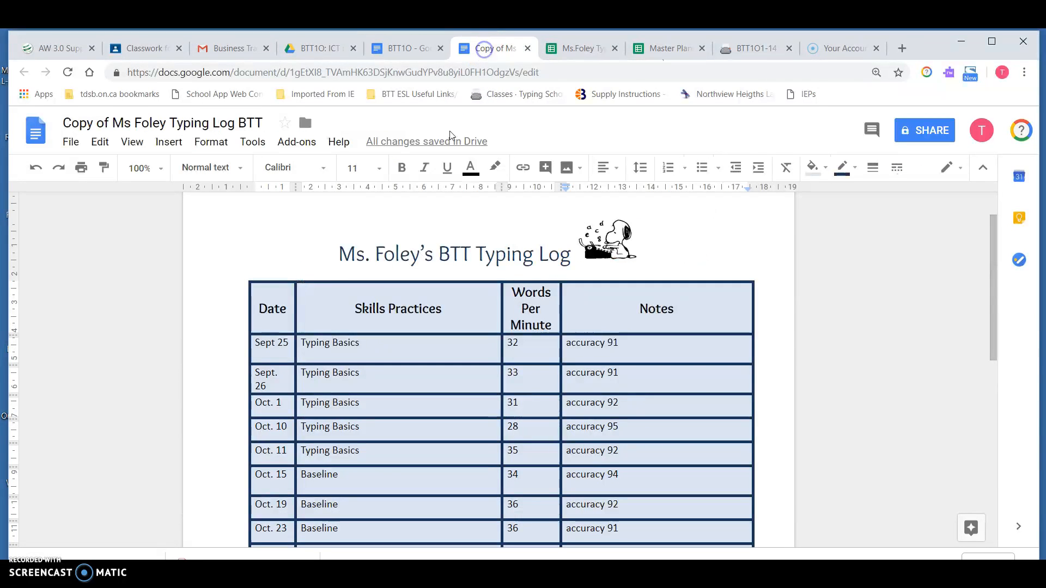
{"action": "left_click_drag", "start_coordinate": [264, 305], "coordinate": [623, 472]}
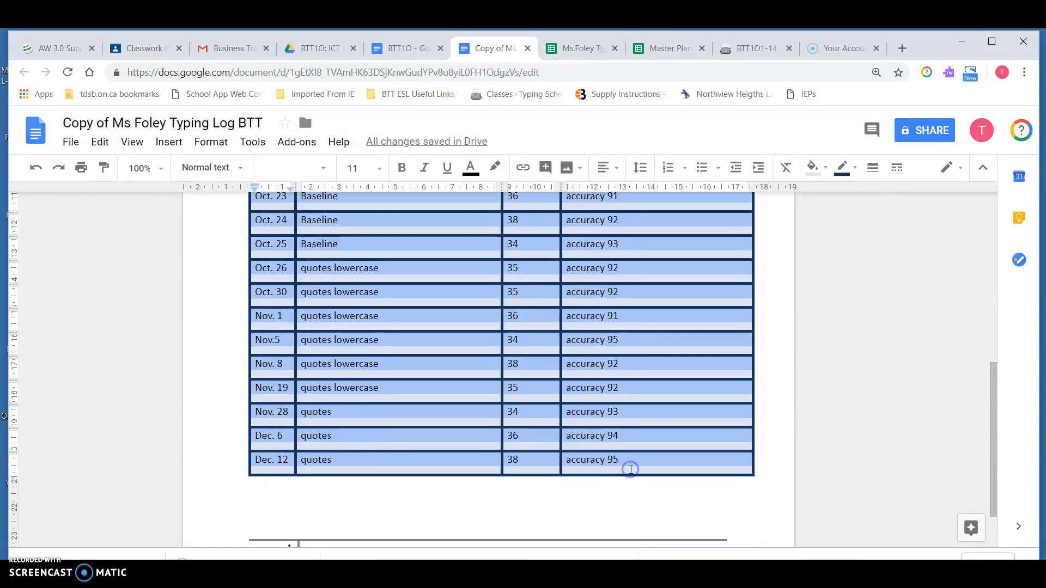
{"action": "right_click", "coordinate": [431, 345]}
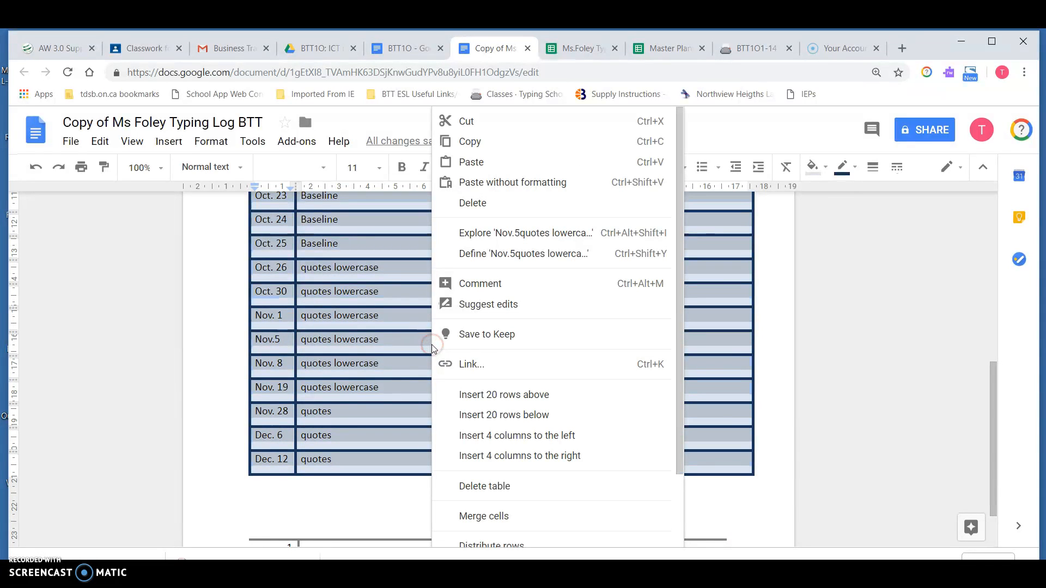
{"action": "left_click", "coordinate": [506, 143]}
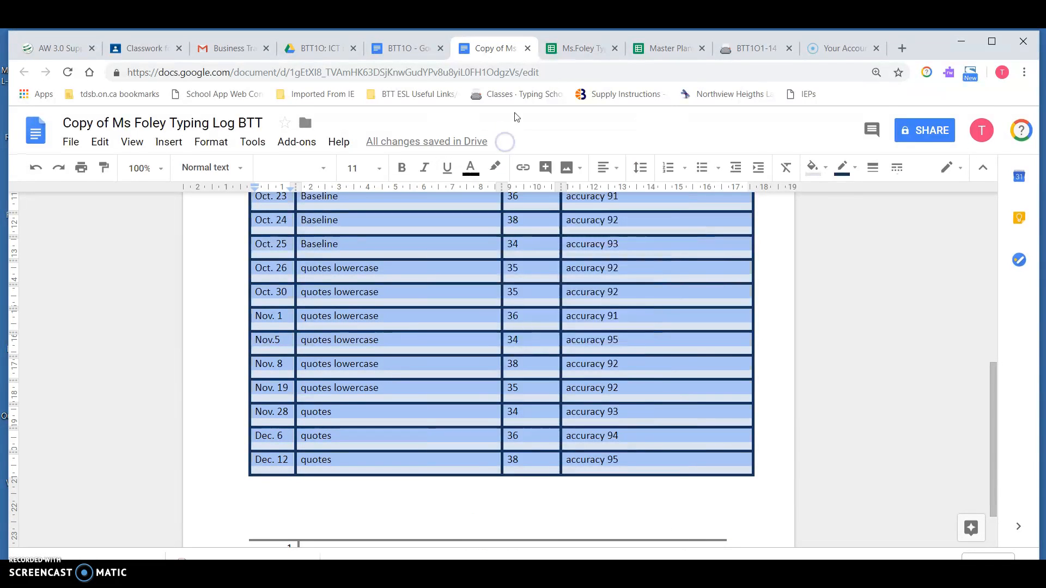
Step: Paste the typing log table into the spreadsheet starting at cell B2
{"action": "left_click", "coordinate": [586, 45]}
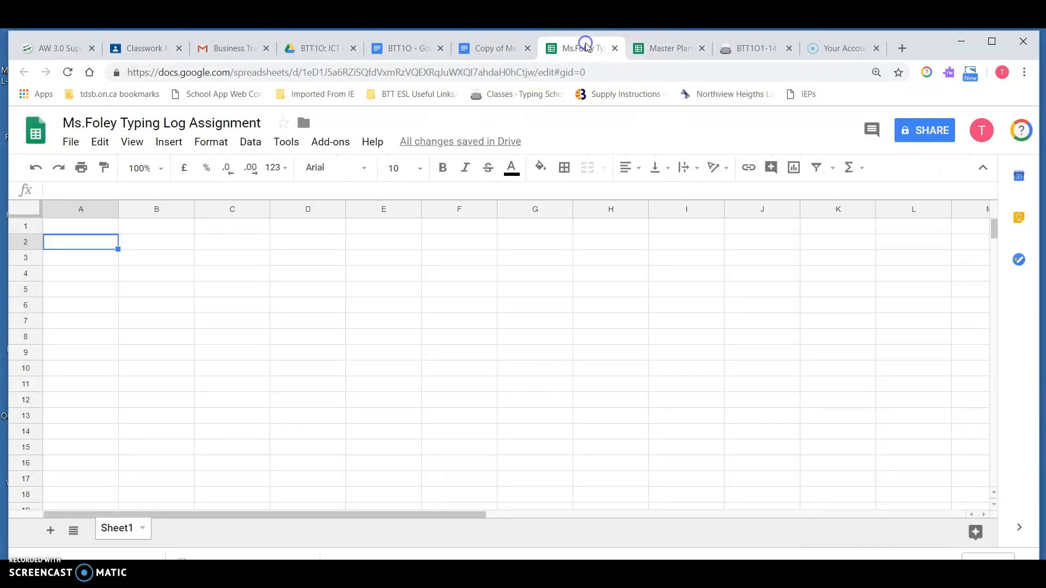
{"action": "left_click", "coordinate": [159, 246]}
{"action": "right_click", "coordinate": [159, 246]}
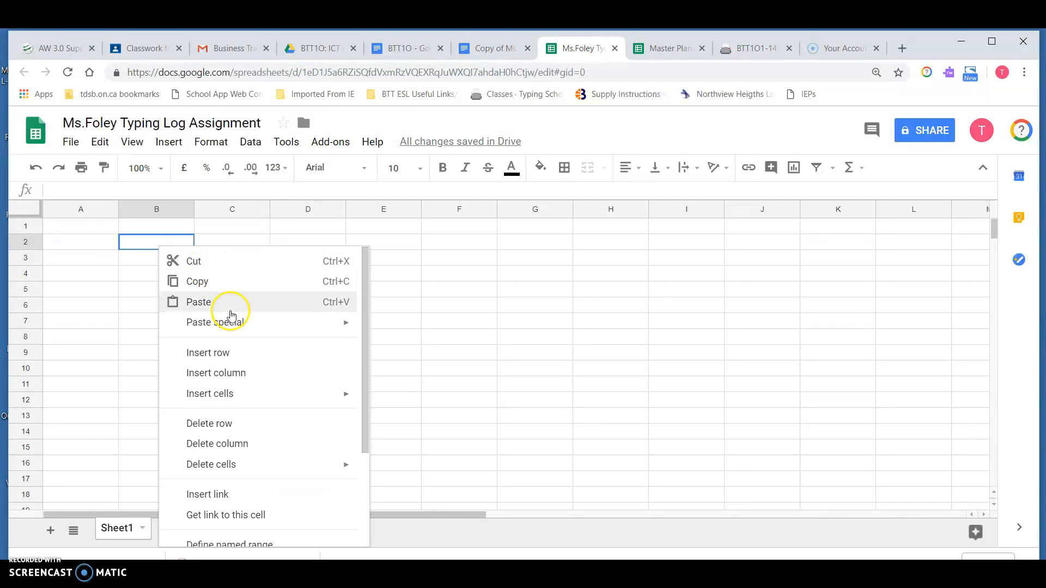
{"action": "mouse_move", "coordinate": [233, 321]}
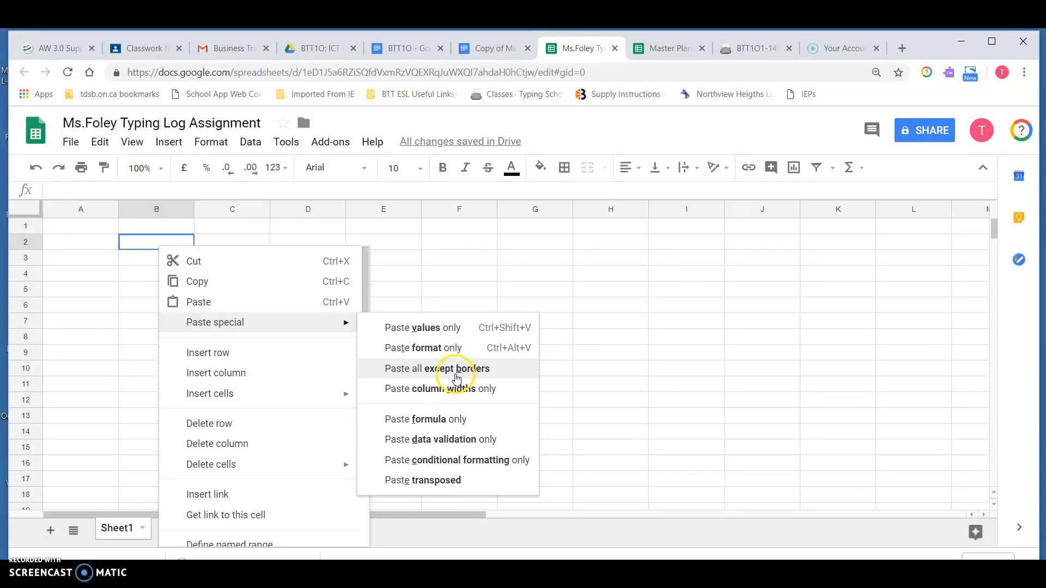
{"action": "left_click", "coordinate": [264, 303]}
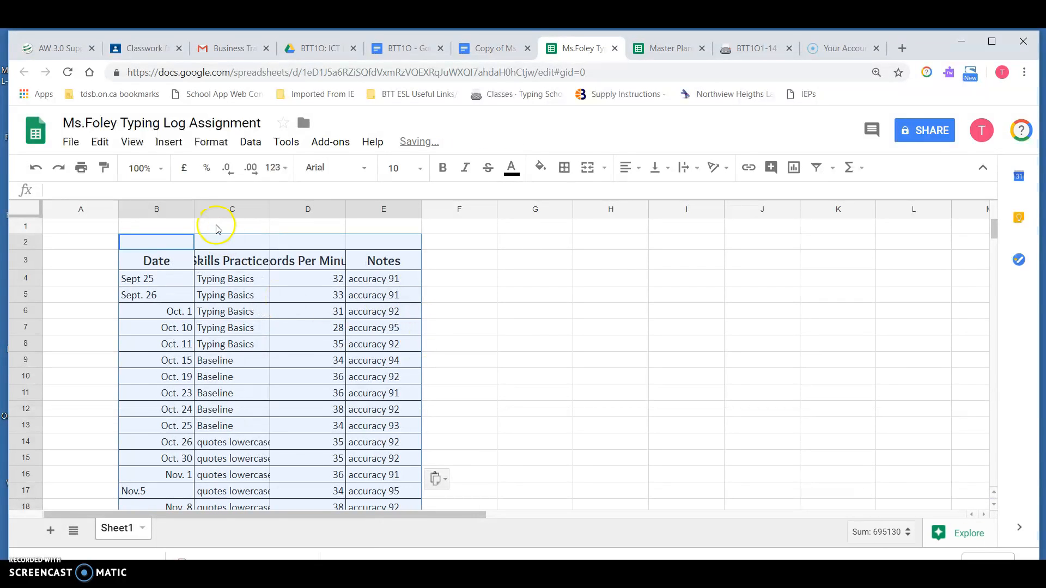
Step: Select the whole sheet and auto-fit all column widths to their contents
{"action": "left_click", "coordinate": [21, 210]}
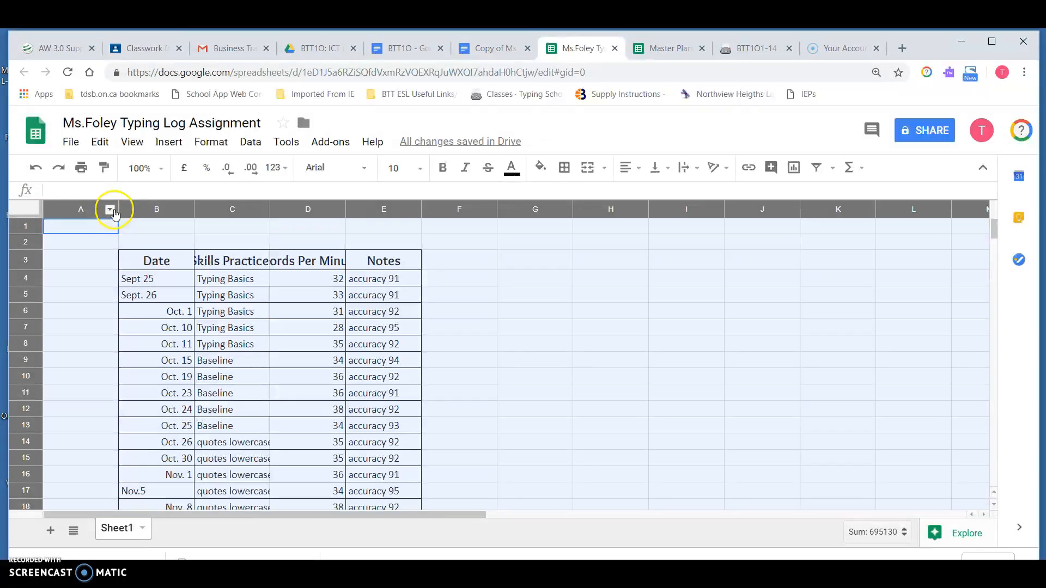
{"action": "double_click", "coordinate": [194, 209]}
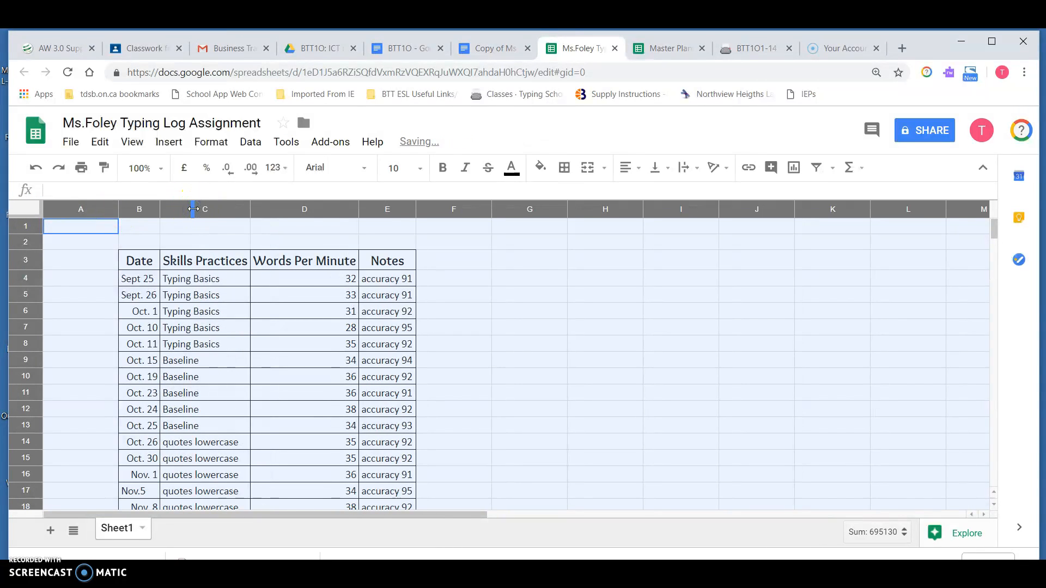
{"action": "left_click", "coordinate": [285, 327]}
{"action": "scroll", "coordinate": [133, 500], "scroll_direction": "down", "scroll_amount": 3}
{"action": "scroll", "coordinate": [138, 493], "scroll_direction": "up", "scroll_amount": 3}
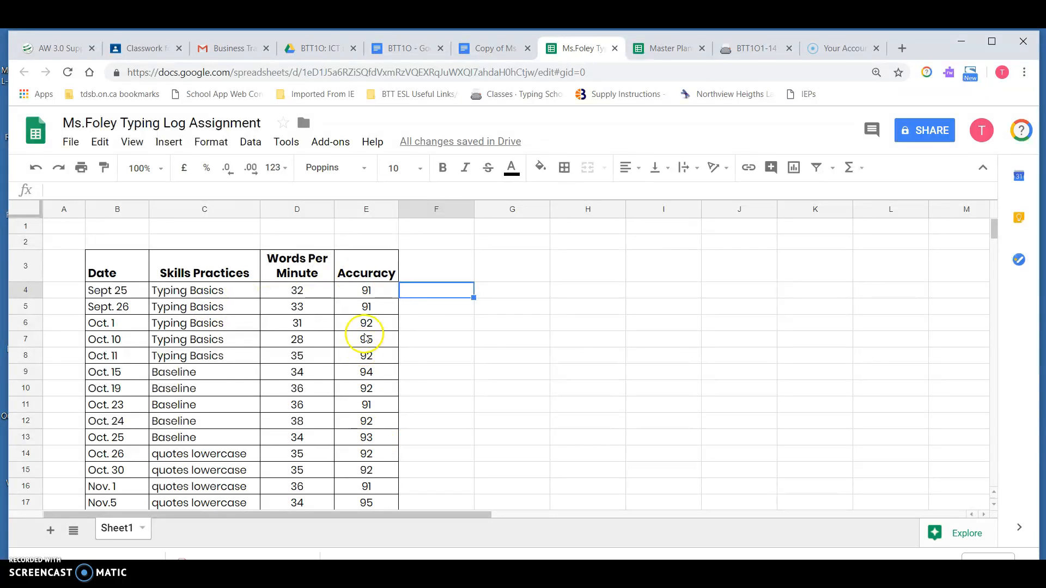
Step: Change the first words-per-minute entry in cell D4 to 32 WPM
{"action": "double_click", "coordinate": [313, 291]}
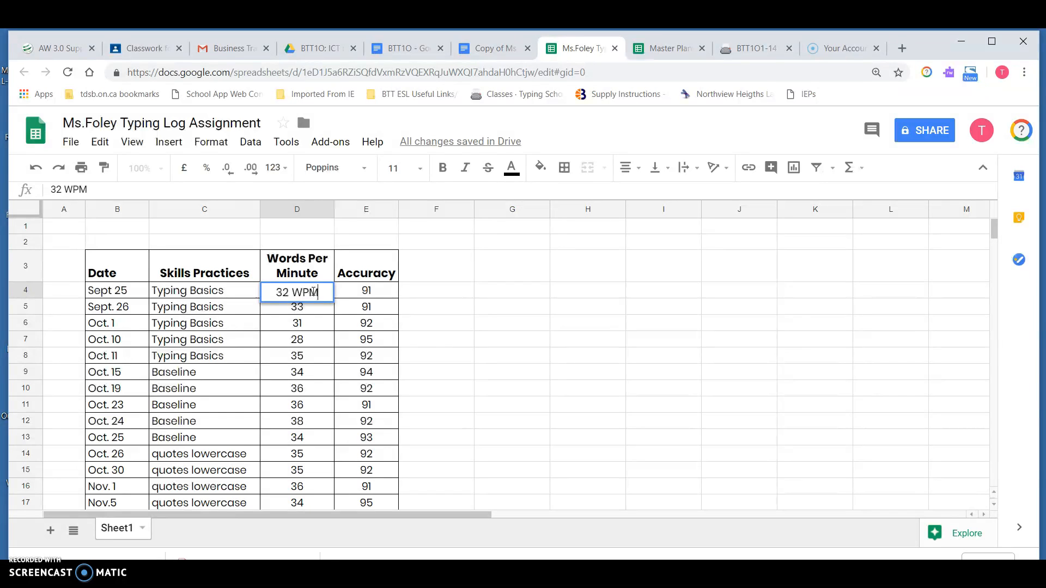
{"action": "key", "text": "Return"}
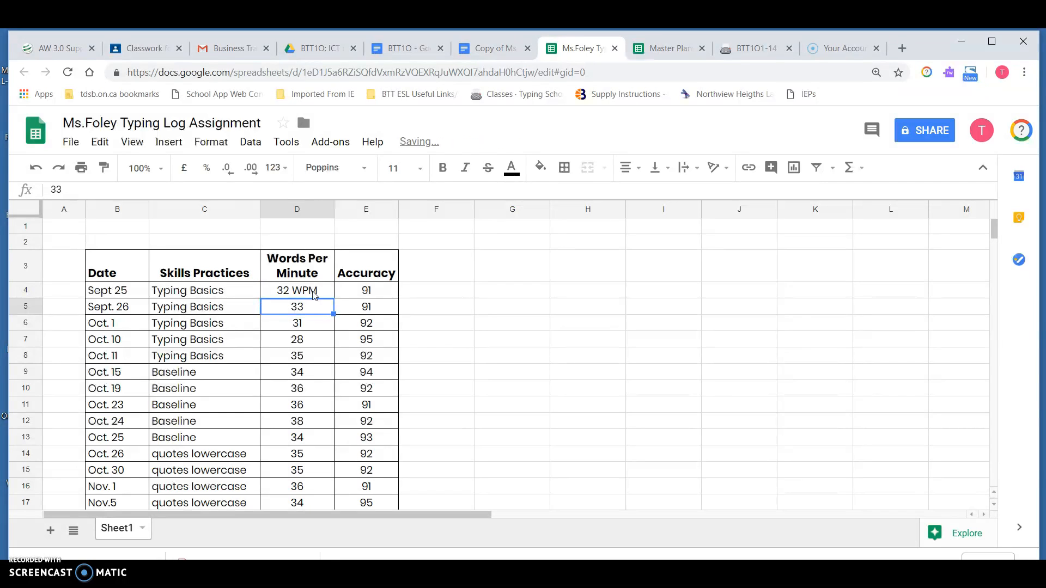
{"action": "left_click", "coordinate": [314, 294]}
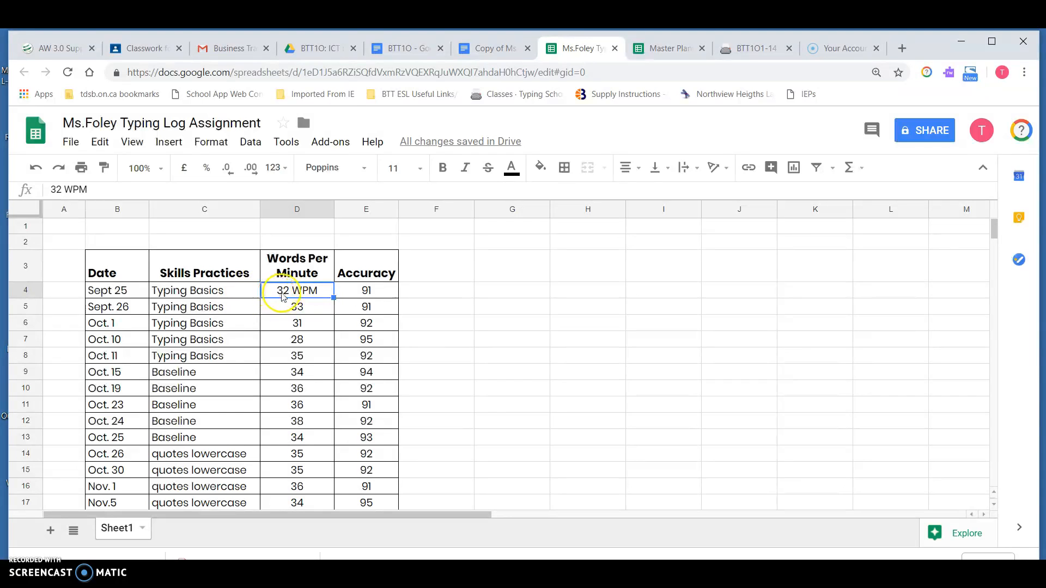
Step: Change the entry in cell D4 to just 32
{"action": "double_click", "coordinate": [324, 292]}
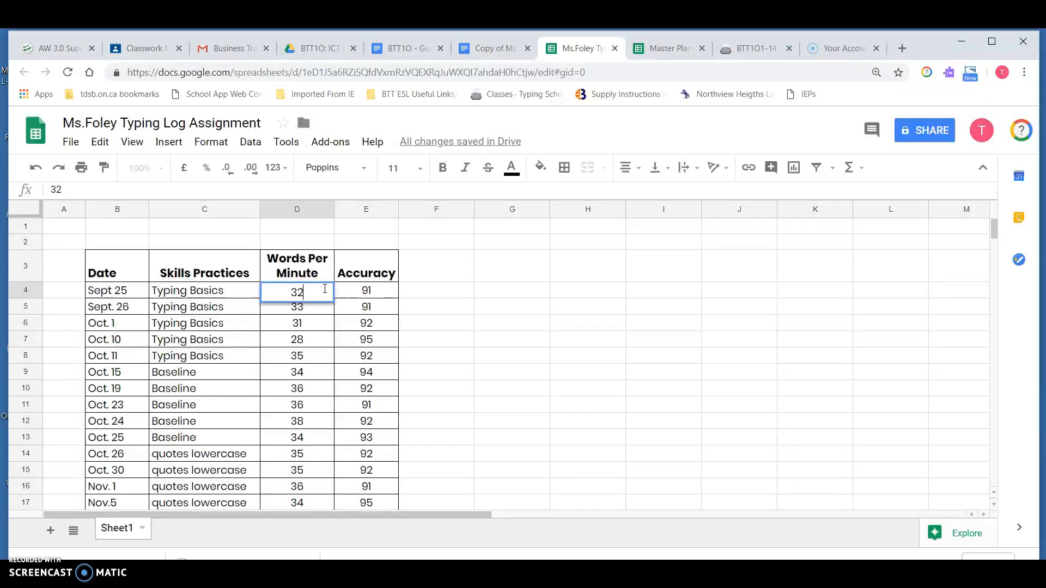
{"action": "key", "text": "Return"}
{"action": "left_click", "coordinate": [317, 292]}
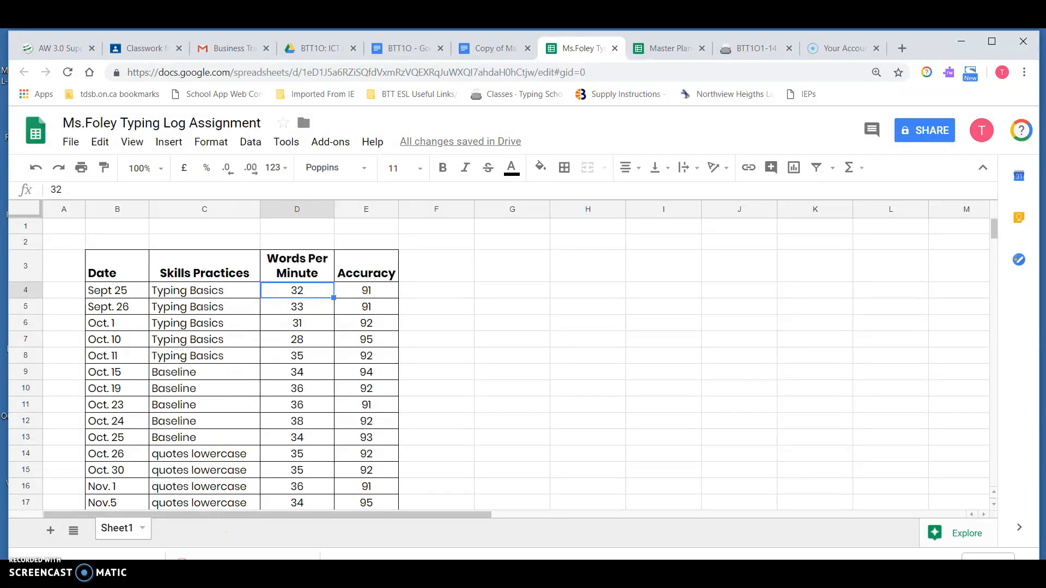
Step: Check the assignment instructions, then insert two blank rows above the top of the sheet
{"action": "left_click_drag", "start_coordinate": [419, 94], "coordinate": [394, 165]}
{"action": "left_click", "coordinate": [409, 50]}
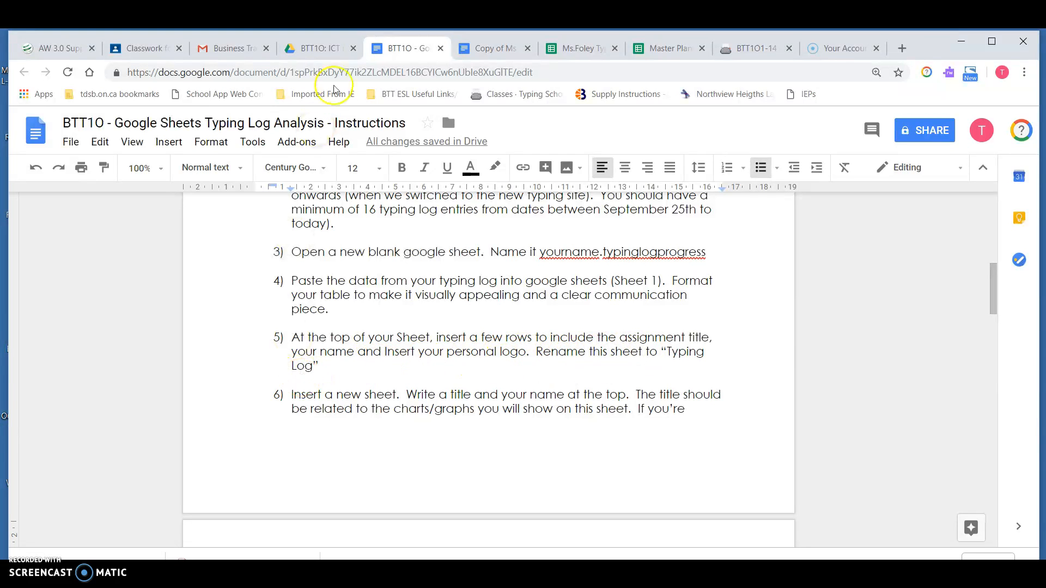
{"action": "left_click", "coordinate": [584, 50]}
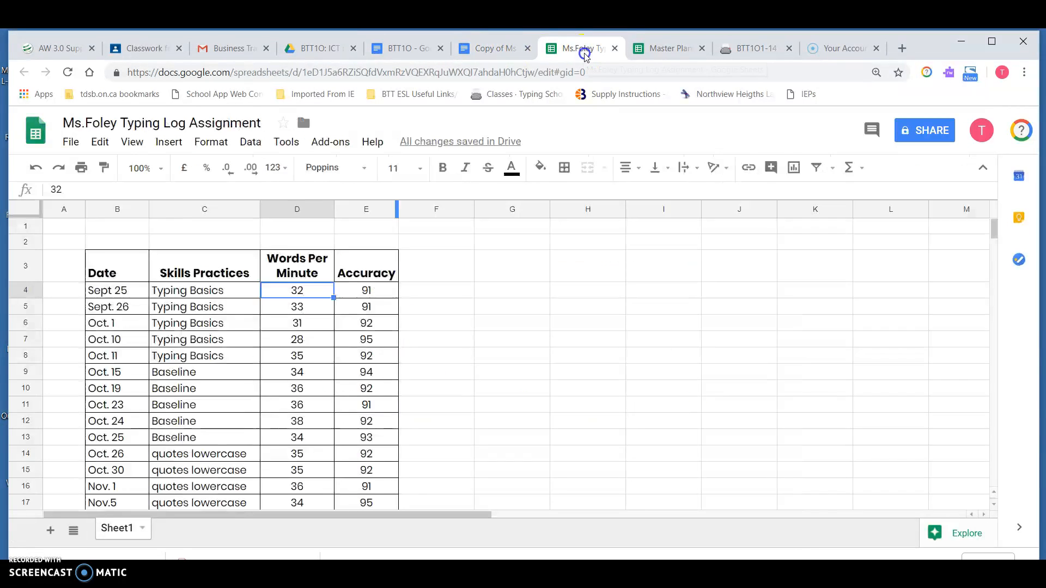
{"action": "left_click_drag", "start_coordinate": [30, 228], "coordinate": [30, 238]}
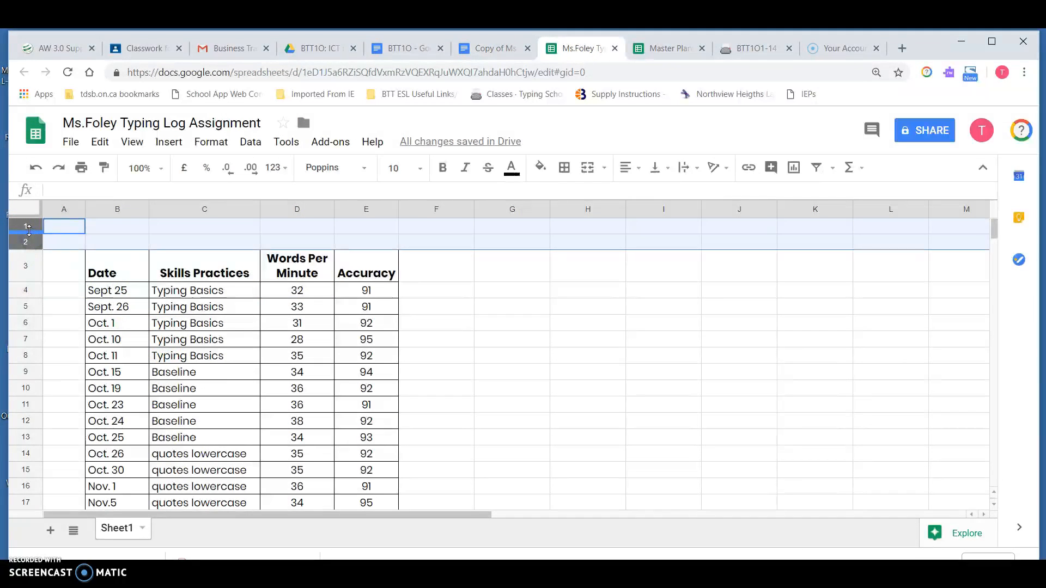
{"action": "right_click", "coordinate": [29, 229]}
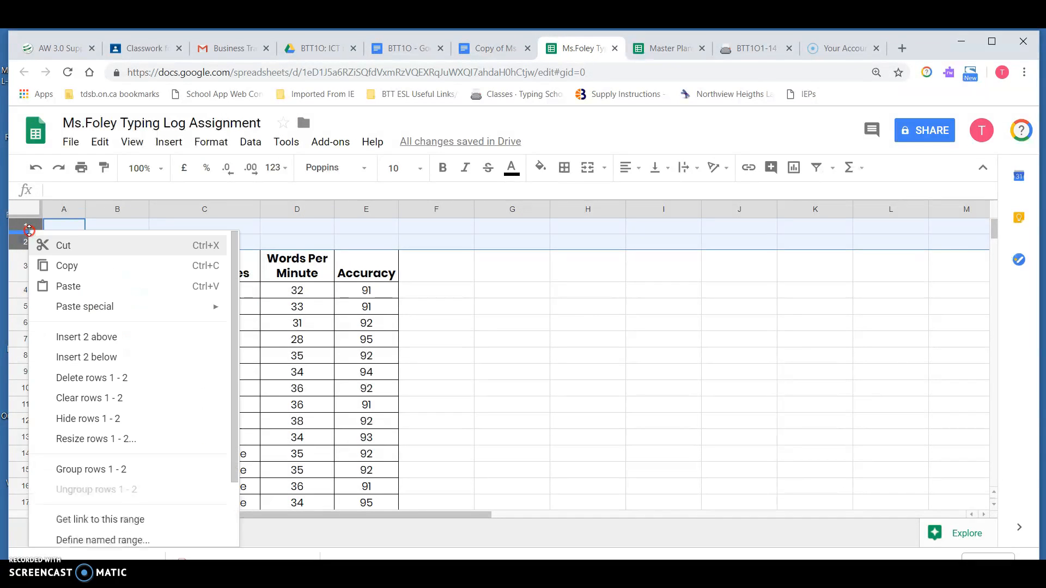
{"action": "left_click", "coordinate": [77, 336]}
{"action": "left_click", "coordinate": [272, 261]}
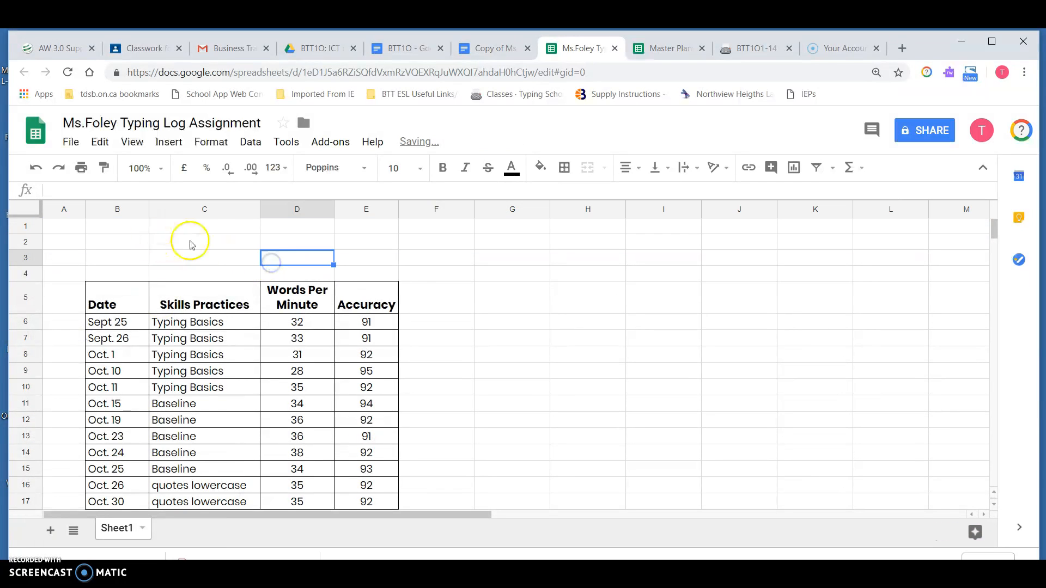
Step: Enter the title Typing Log Table in cell B2
{"action": "left_click", "coordinate": [140, 246]}
{"action": "type", "text": "Typing Lo"}
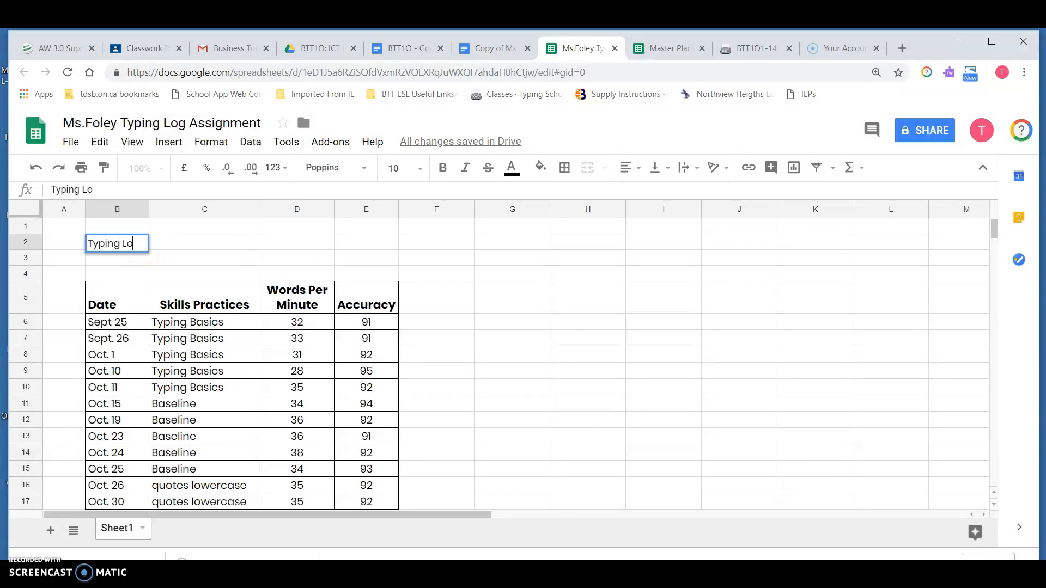
{"action": "type", "text": "g Table"}
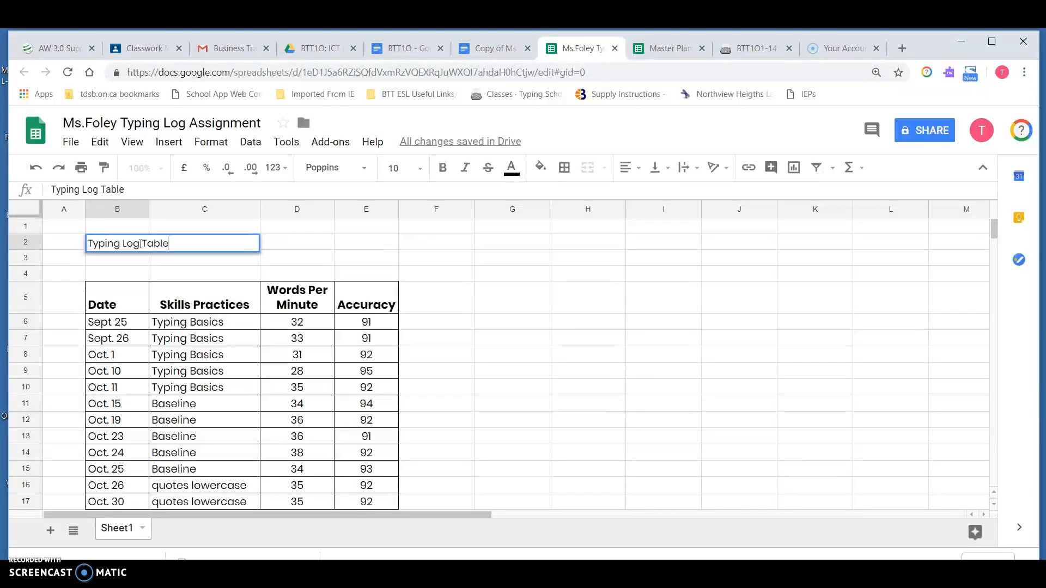
{"action": "key", "text": "Return"}
Step: Enter the teacher's name in cell E1
{"action": "key", "text": "Up"}
{"action": "key", "text": "Up"}
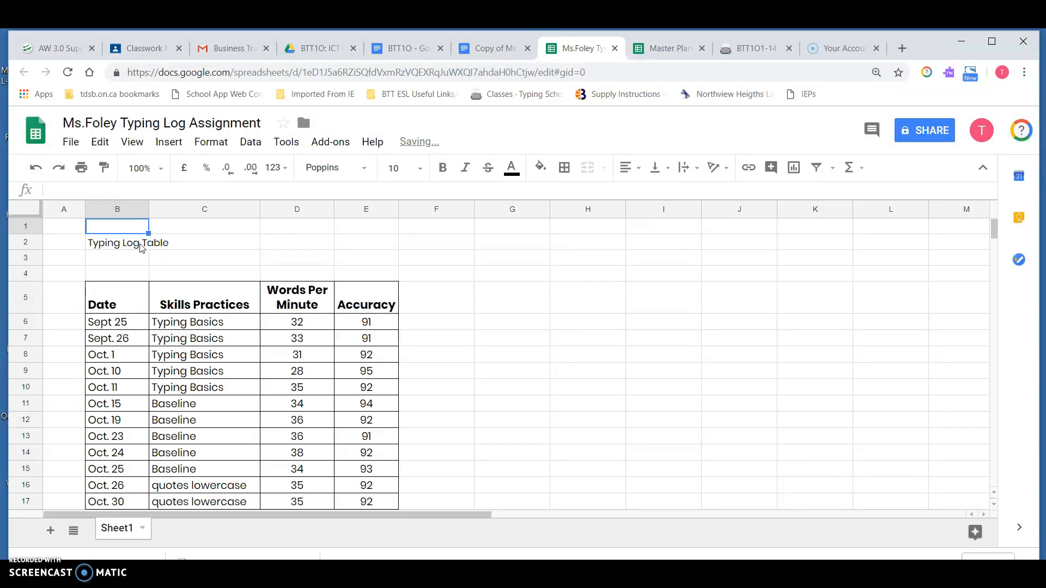
{"action": "key", "text": "Right"}
{"action": "key", "text": "Right"}
{"action": "key", "text": "Right"}
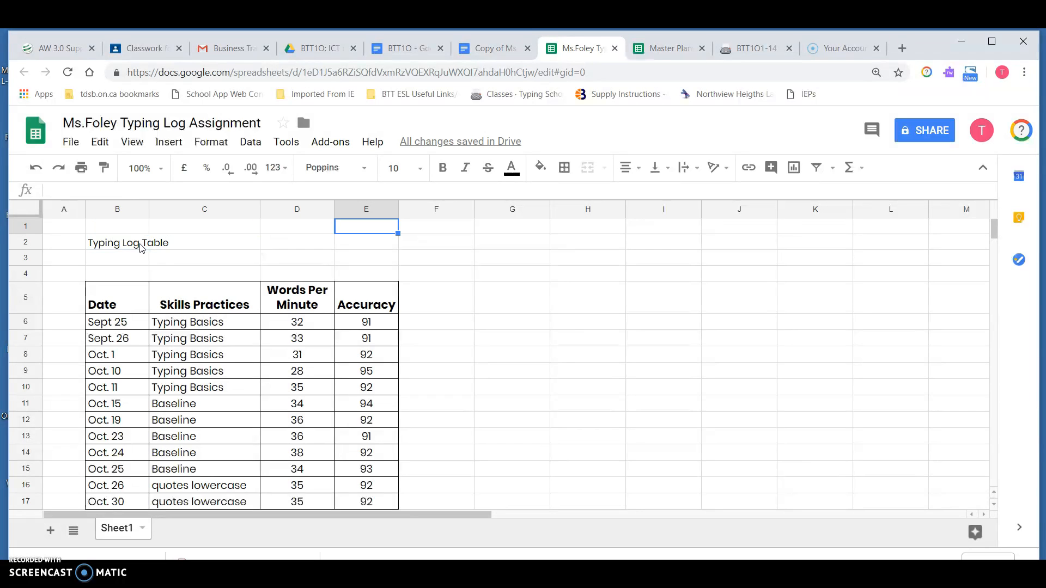
{"action": "type", "text": "Ms. Foley"}
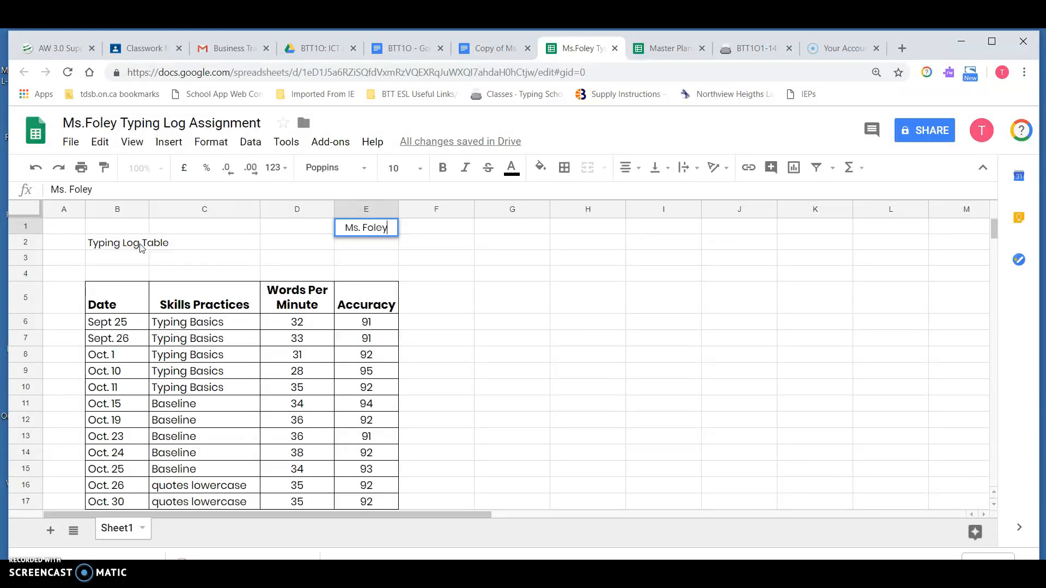
{"action": "key", "text": "Return"}
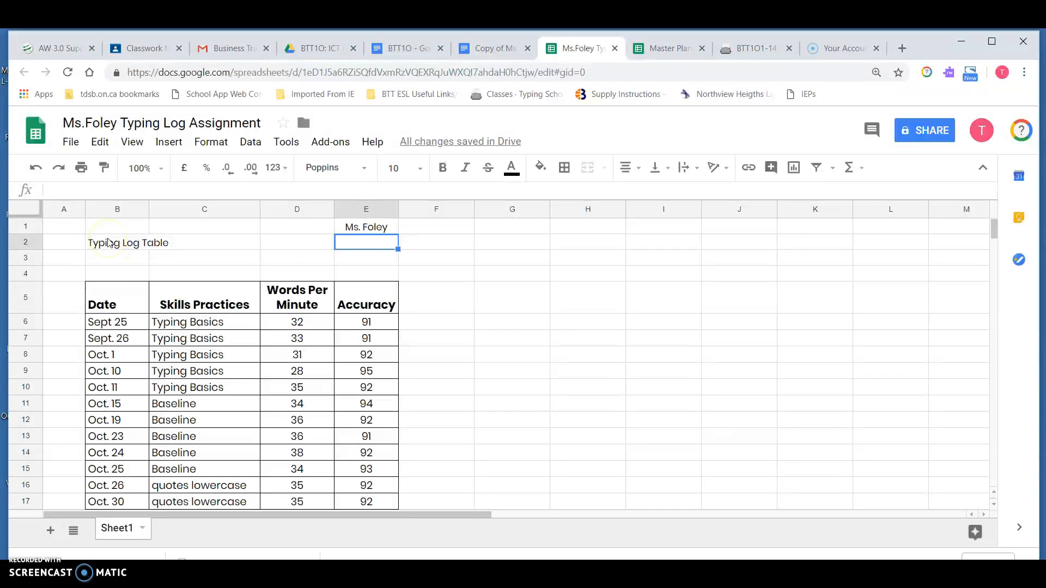
Step: Merge cells B2 to E2 and center the title horizontally
{"action": "left_click_drag", "start_coordinate": [109, 242], "coordinate": [372, 245]}
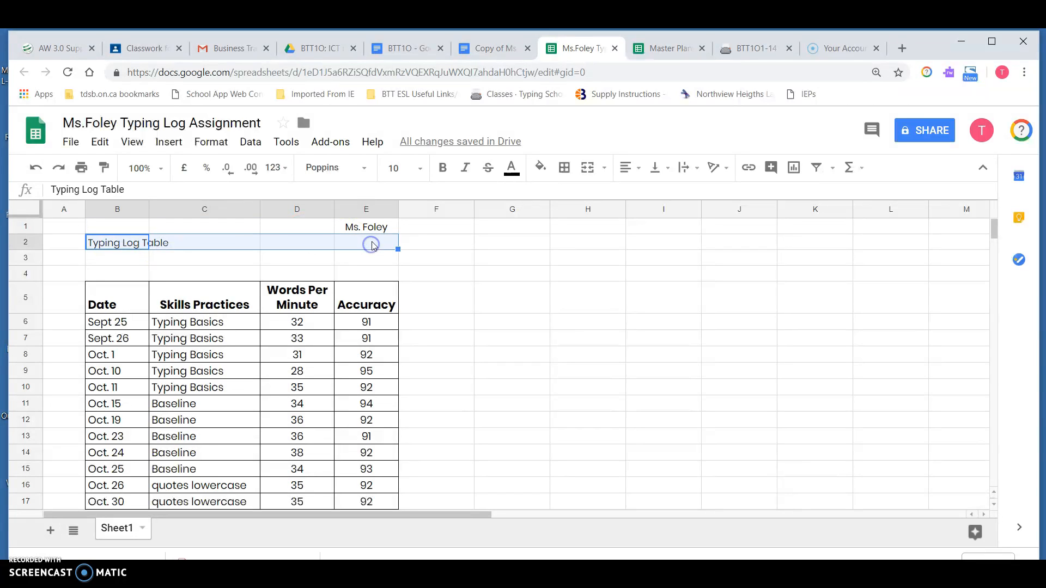
{"action": "left_click", "coordinate": [590, 169]}
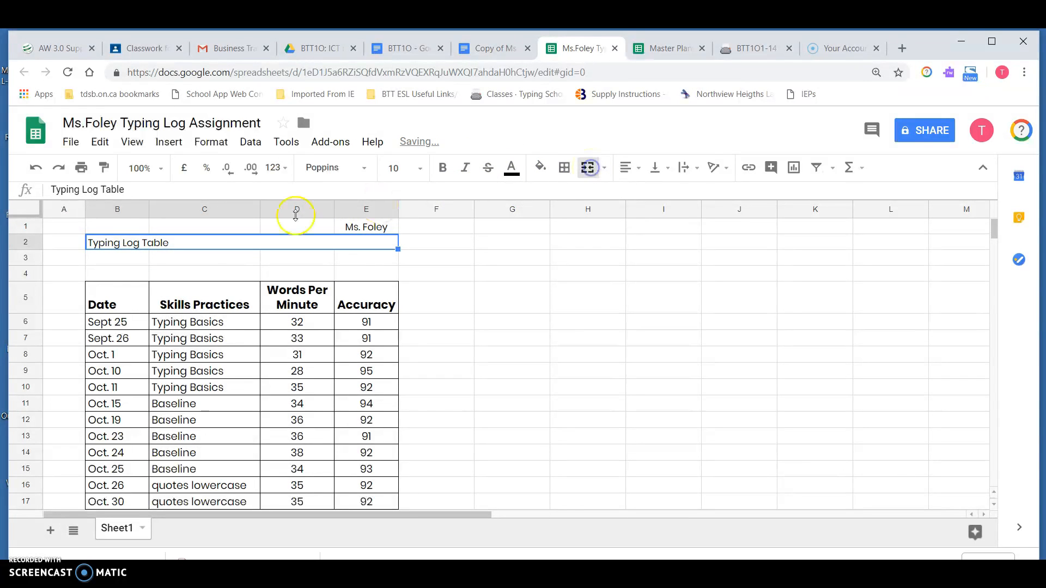
{"action": "left_click", "coordinate": [632, 168]}
{"action": "left_click", "coordinate": [654, 197]}
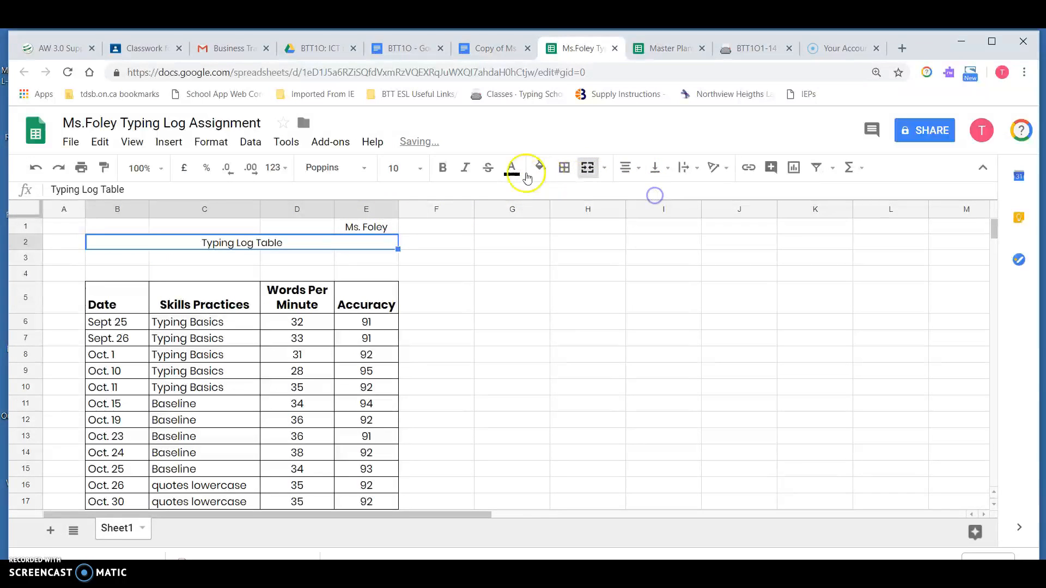
Step: Make the title bold and set its font size to 18
{"action": "left_click", "coordinate": [442, 167]}
{"action": "left_click", "coordinate": [423, 172]}
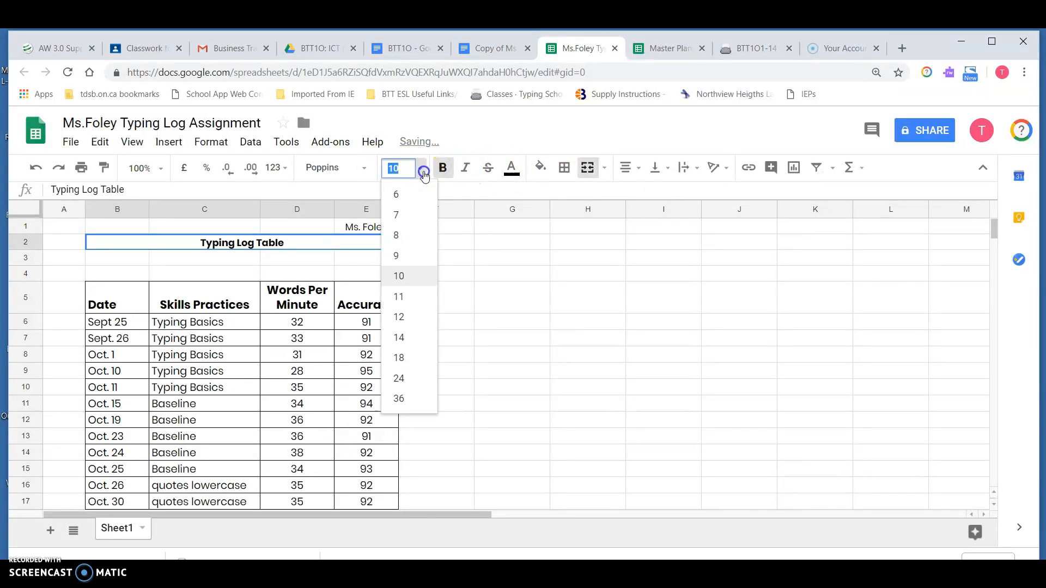
{"action": "left_click", "coordinate": [406, 336]}
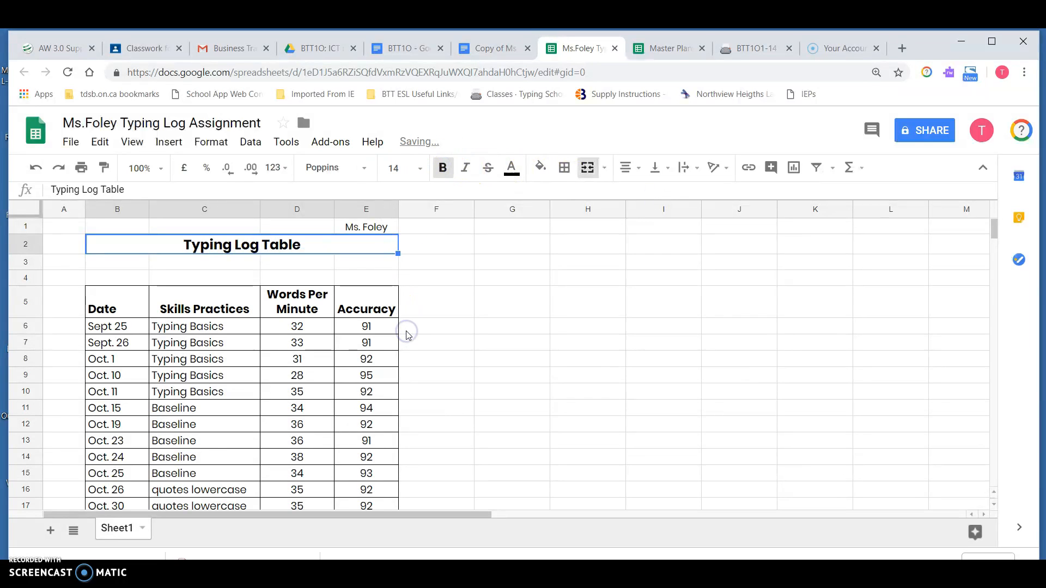
{"action": "left_click", "coordinate": [420, 169]}
{"action": "left_click", "coordinate": [408, 361]}
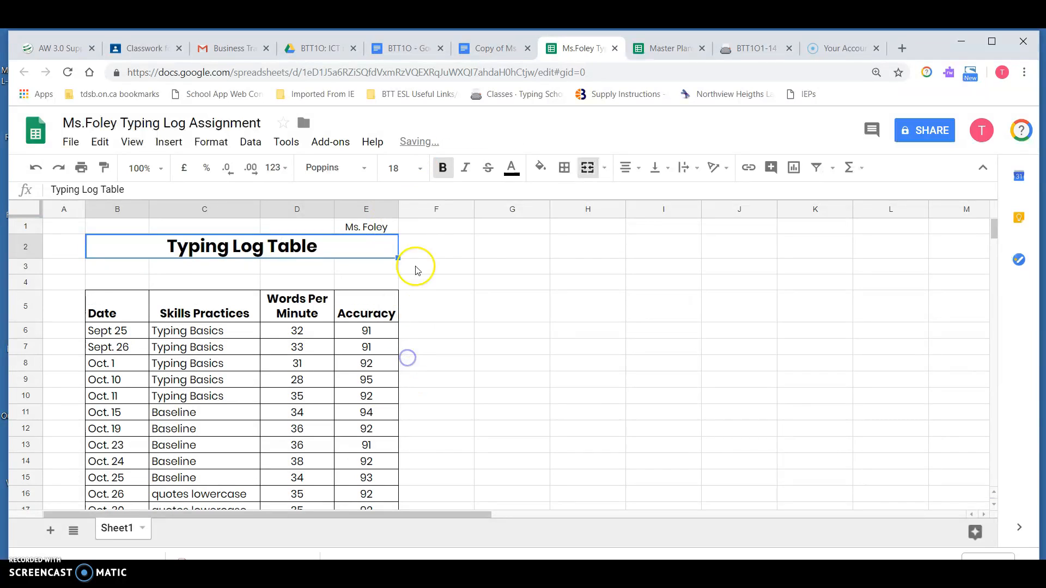
Step: Right-align the name in cell E1
{"action": "left_click", "coordinate": [418, 263]}
{"action": "left_click", "coordinate": [376, 223]}
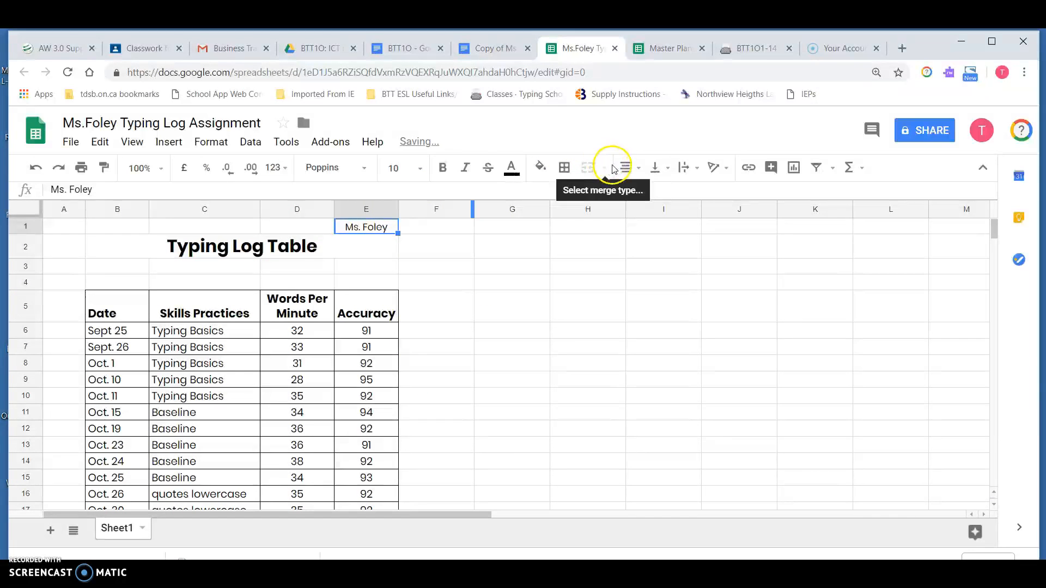
{"action": "left_click", "coordinate": [632, 168]}
{"action": "left_click", "coordinate": [676, 197]}
{"action": "left_click", "coordinate": [466, 346]}
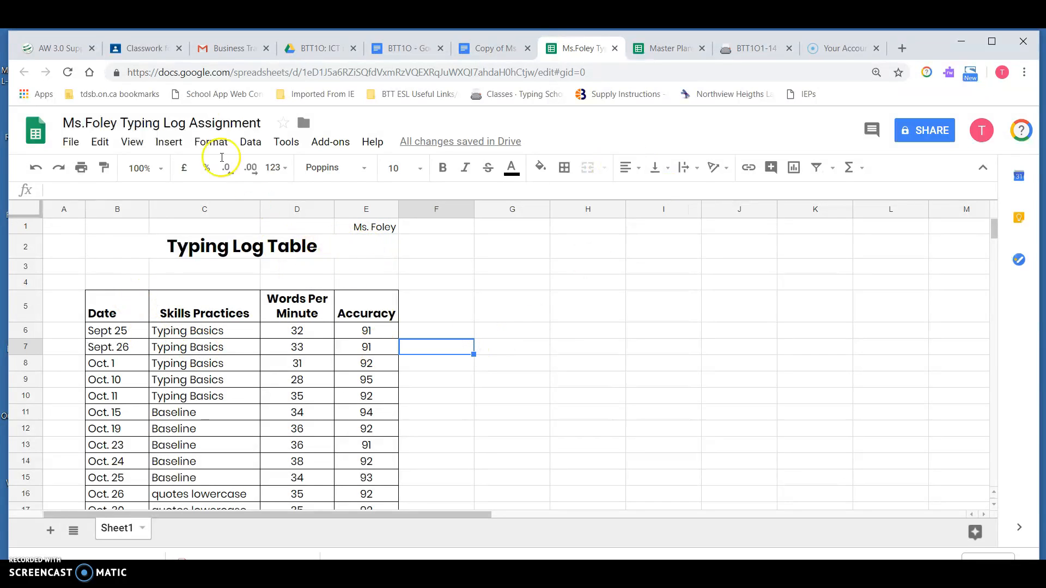
Step: Try to insert a logo image from the NHSS 2018 - 2019 > BTT folder in Google Drive
{"action": "left_click", "coordinate": [169, 143]}
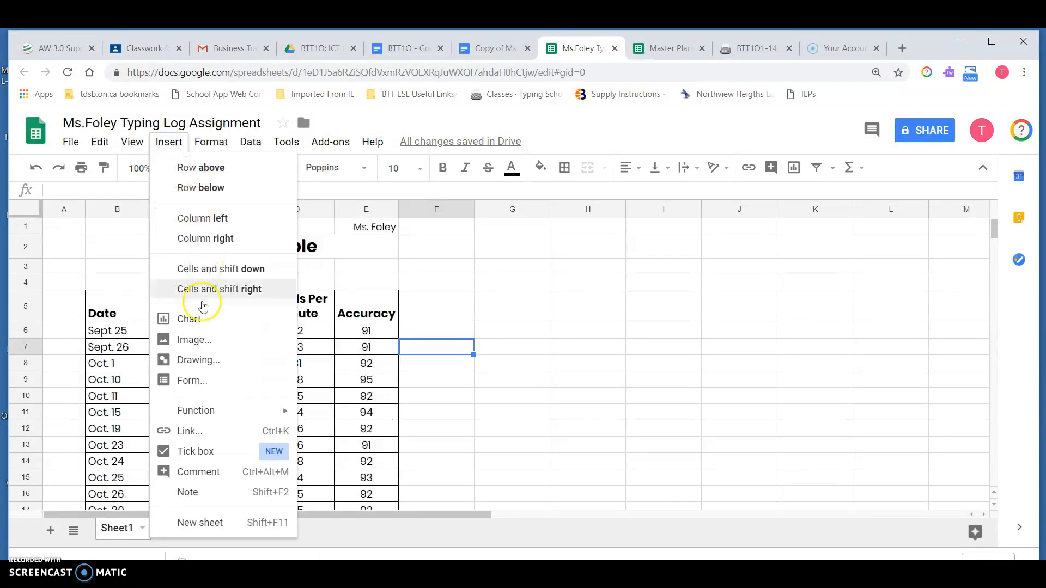
{"action": "left_click", "coordinate": [206, 342]}
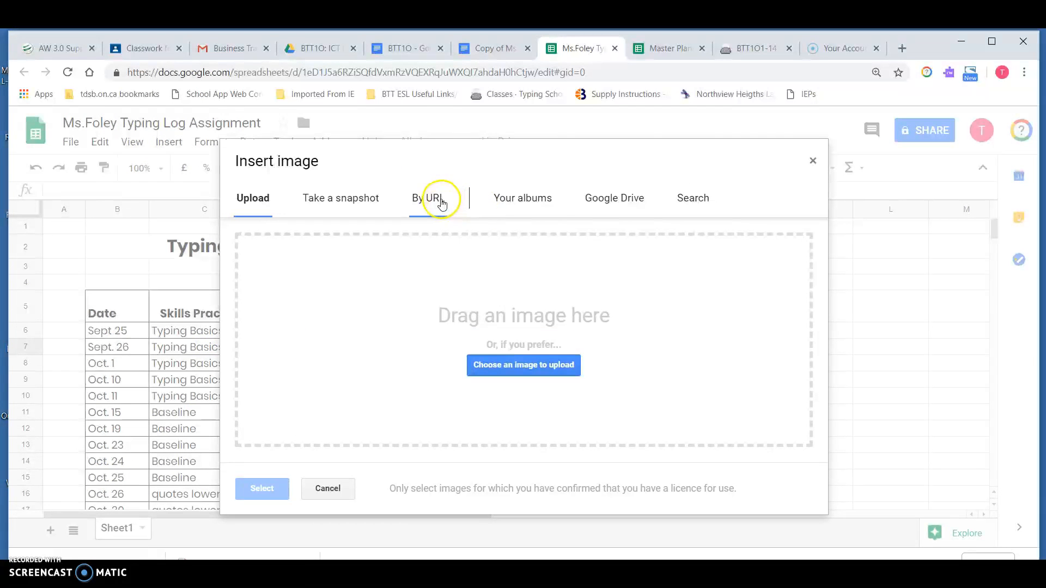
{"action": "left_click", "coordinate": [616, 198]}
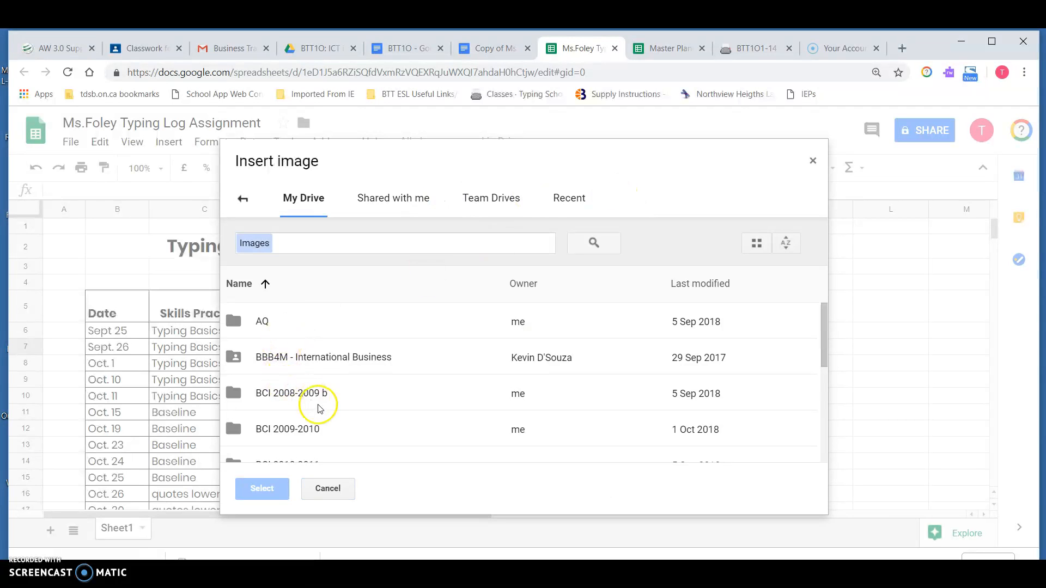
{"action": "scroll", "coordinate": [321, 409], "scroll_direction": "down", "scroll_amount": 4}
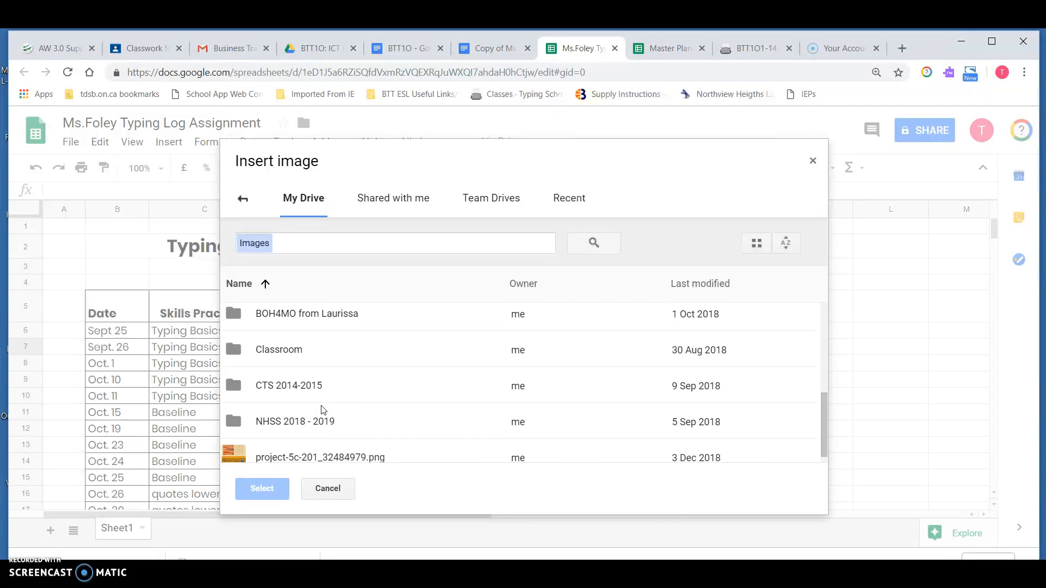
{"action": "double_click", "coordinate": [285, 420]}
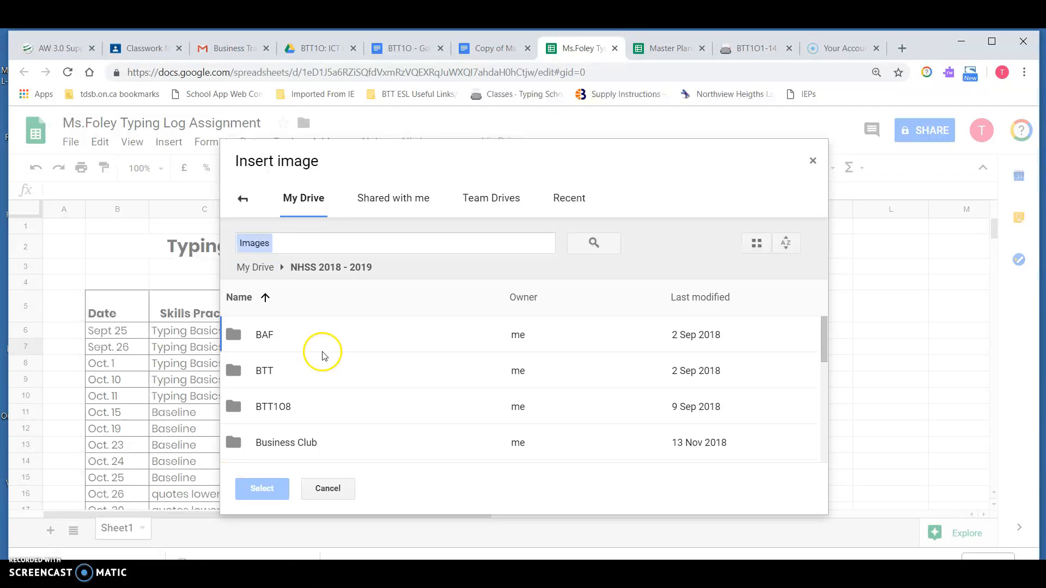
{"action": "scroll", "coordinate": [378, 336], "scroll_direction": "down", "scroll_amount": 2}
{"action": "scroll", "coordinate": [359, 338], "scroll_direction": "up", "scroll_amount": 2}
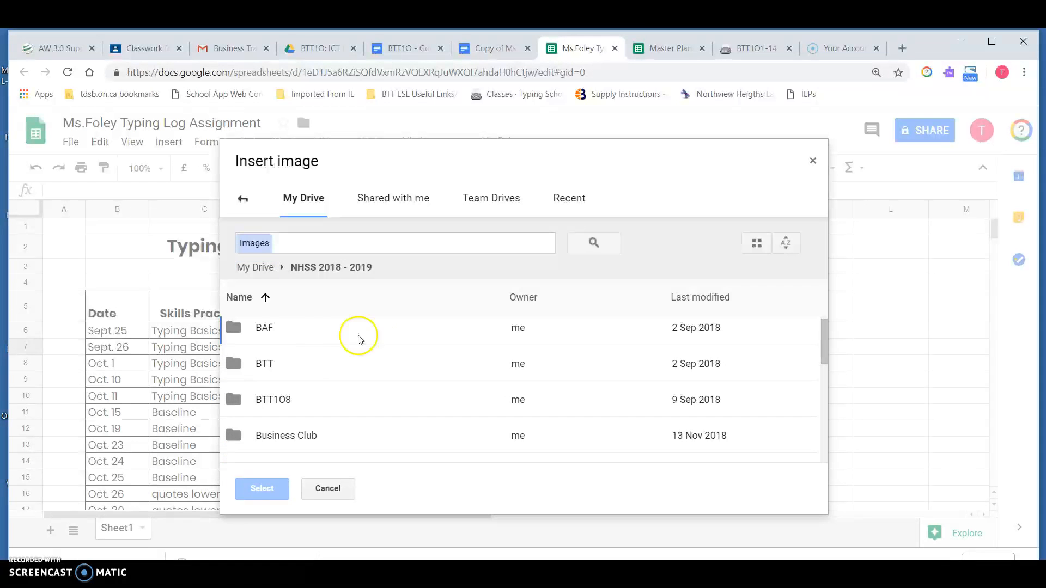
{"action": "left_click", "coordinate": [263, 368]}
{"action": "double_click", "coordinate": [262, 368]}
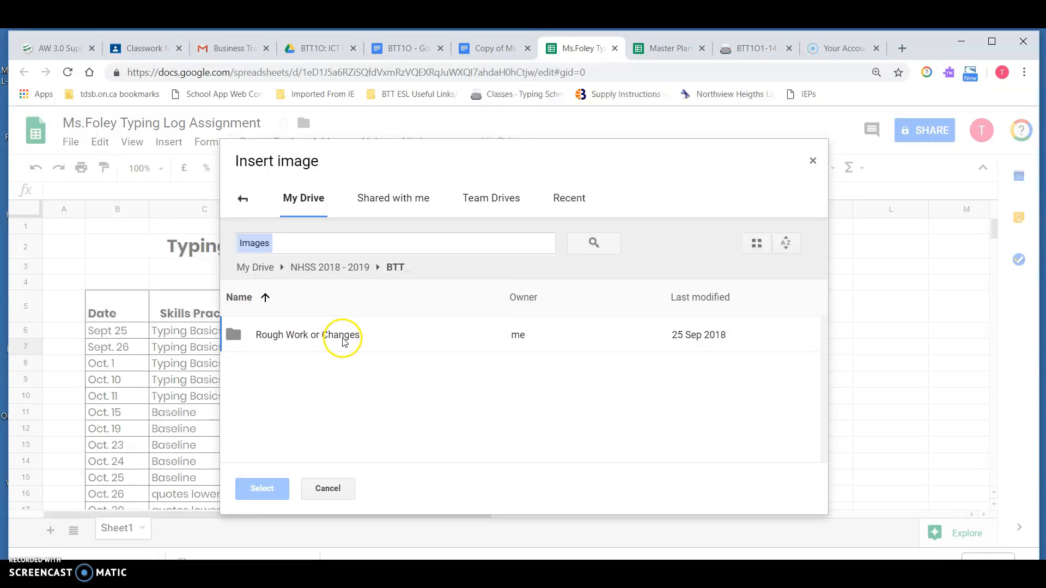
{"action": "double_click", "coordinate": [322, 339]}
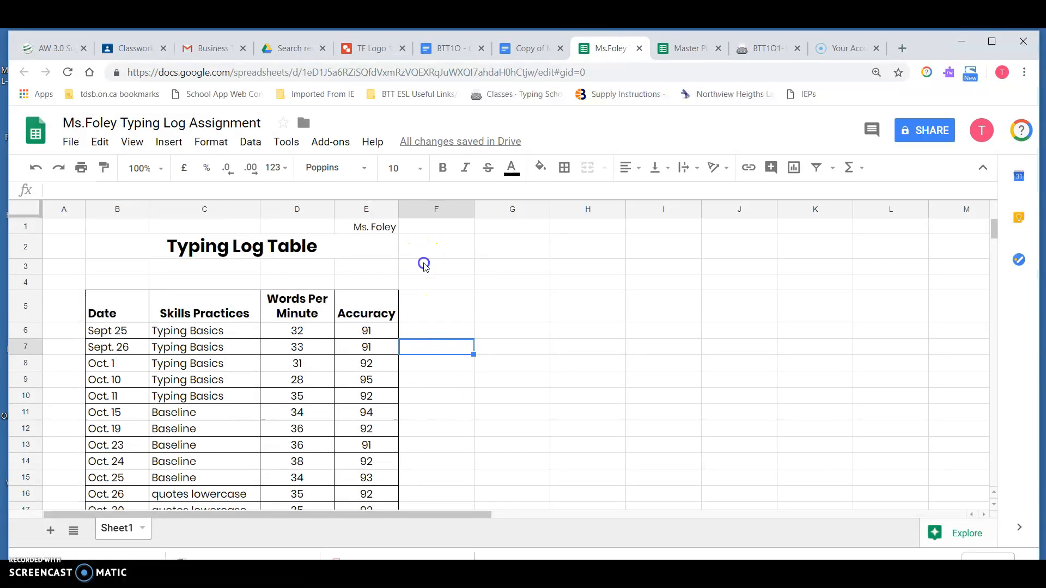
Step: Try to insert a drawing at cell F3, turning on the ruler before saving and closing it
{"action": "left_click", "coordinate": [425, 265]}
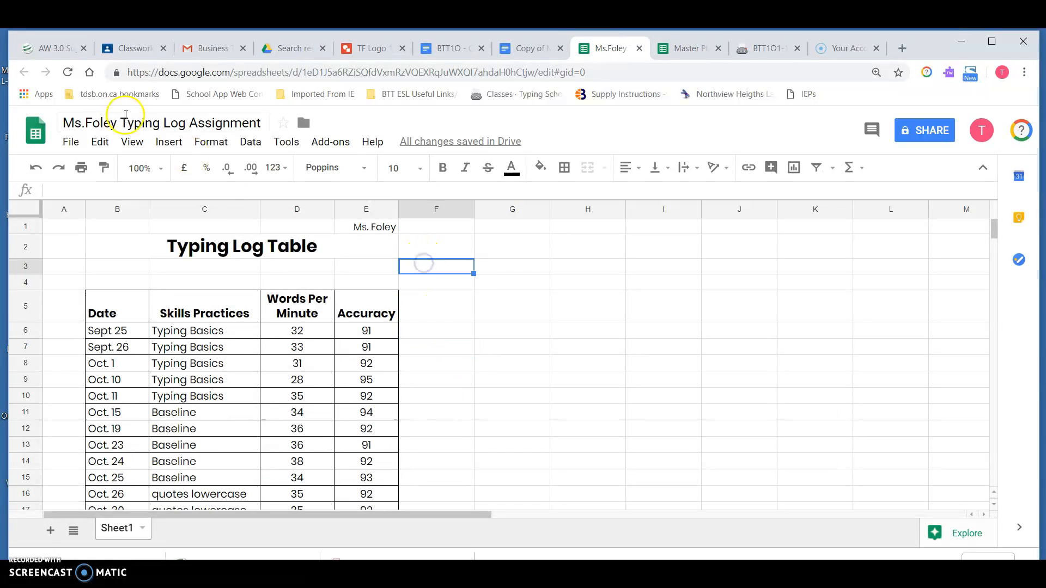
{"action": "left_click", "coordinate": [176, 146]}
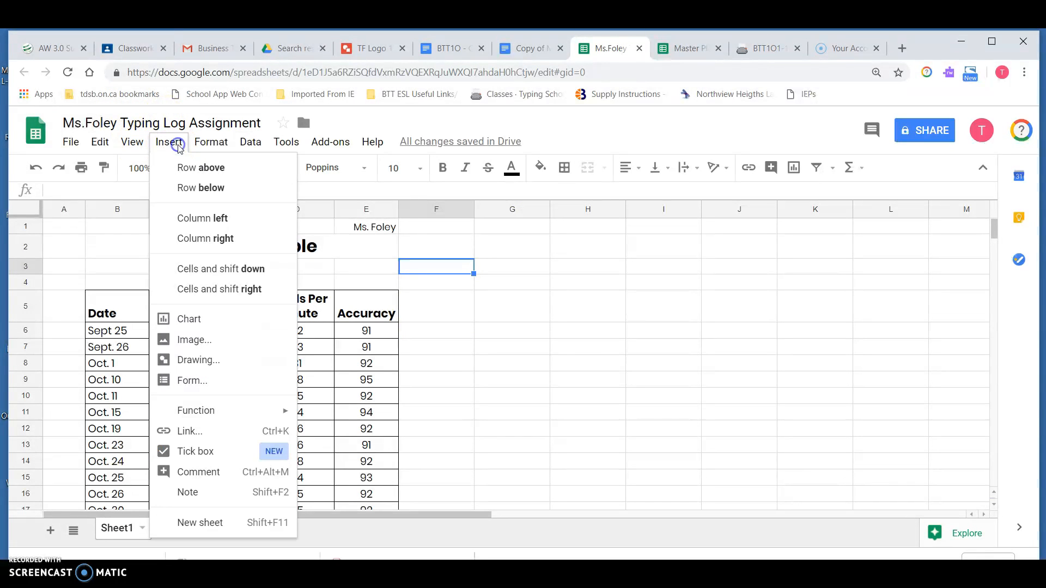
{"action": "left_click", "coordinate": [209, 361]}
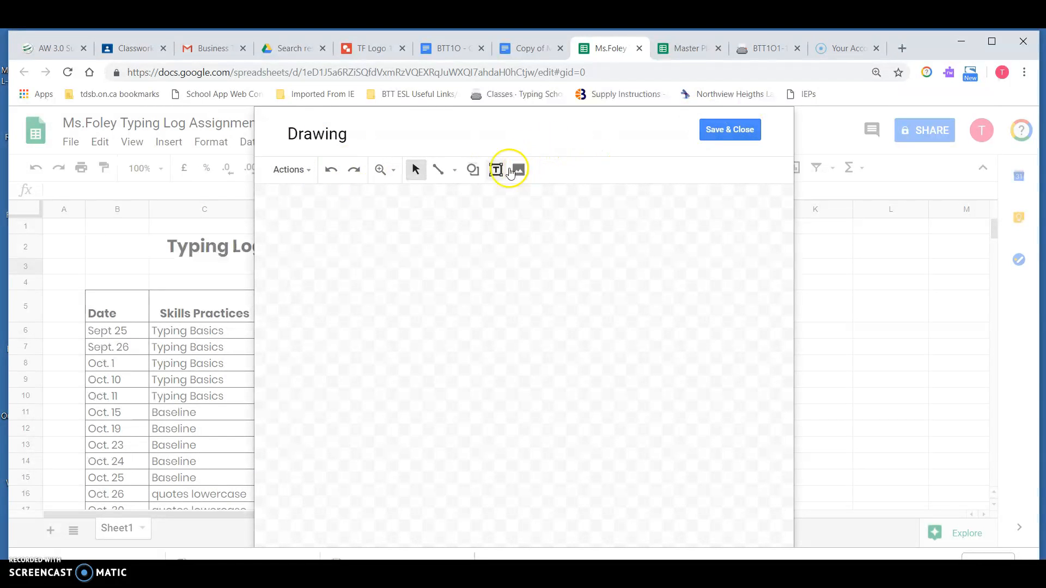
{"action": "left_click", "coordinate": [287, 170]}
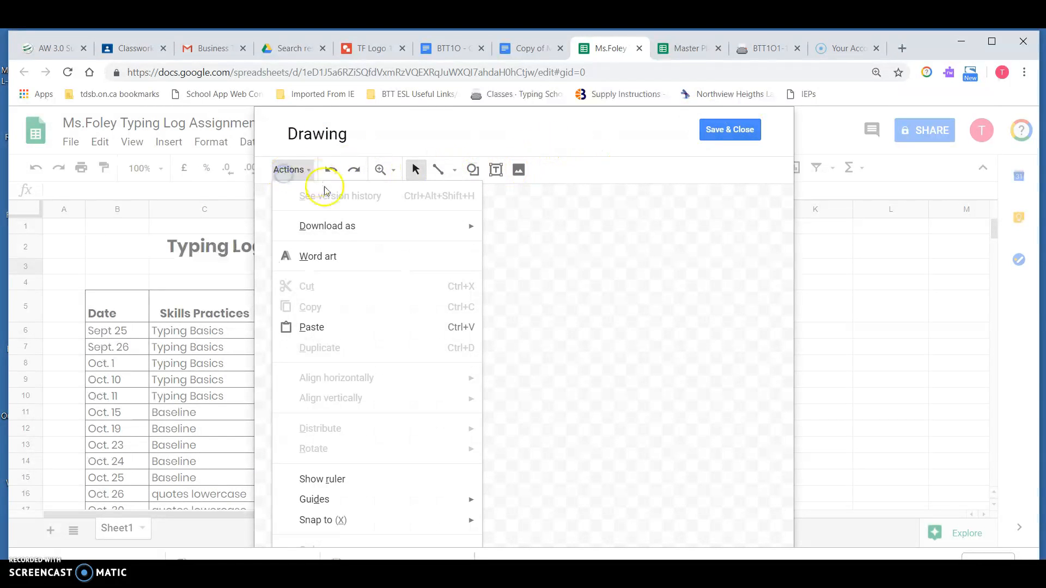
{"action": "left_click", "coordinate": [347, 490]}
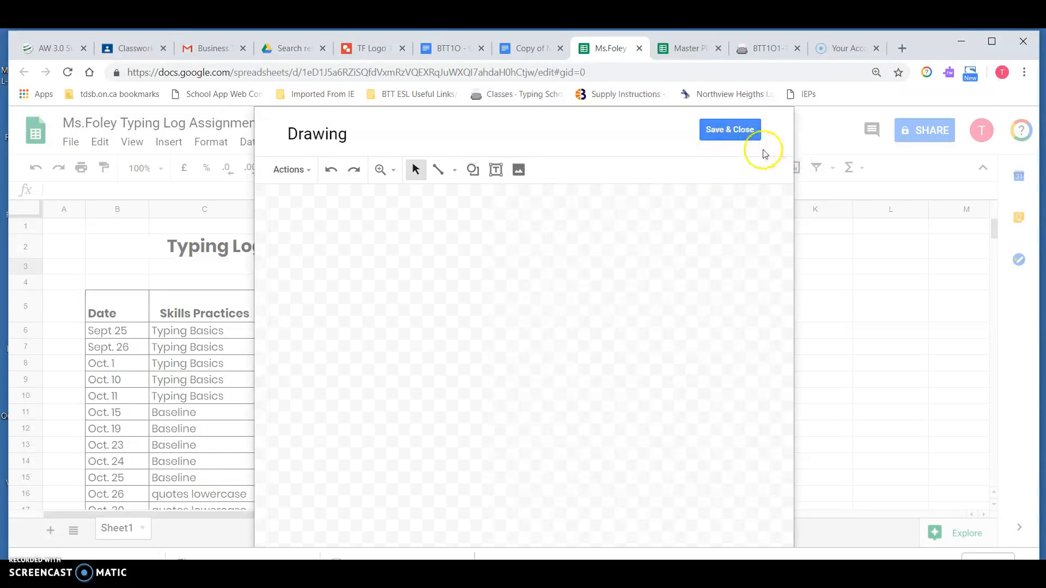
{"action": "left_click", "coordinate": [752, 131]}
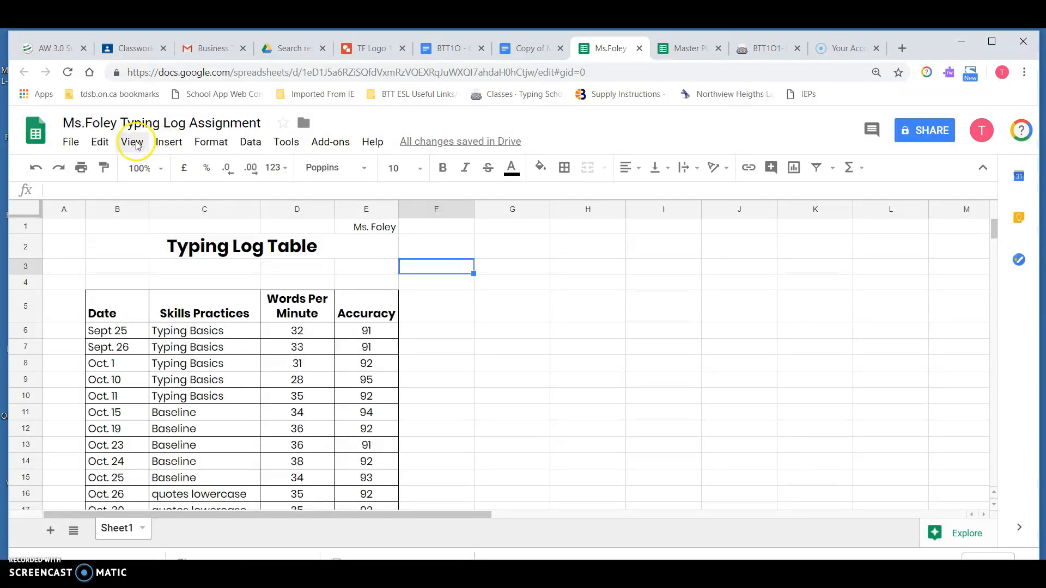
Step: Open the insert-image dialog and browse the Google Drive Recent and My Drive lists for the logo
{"action": "left_click", "coordinate": [182, 144]}
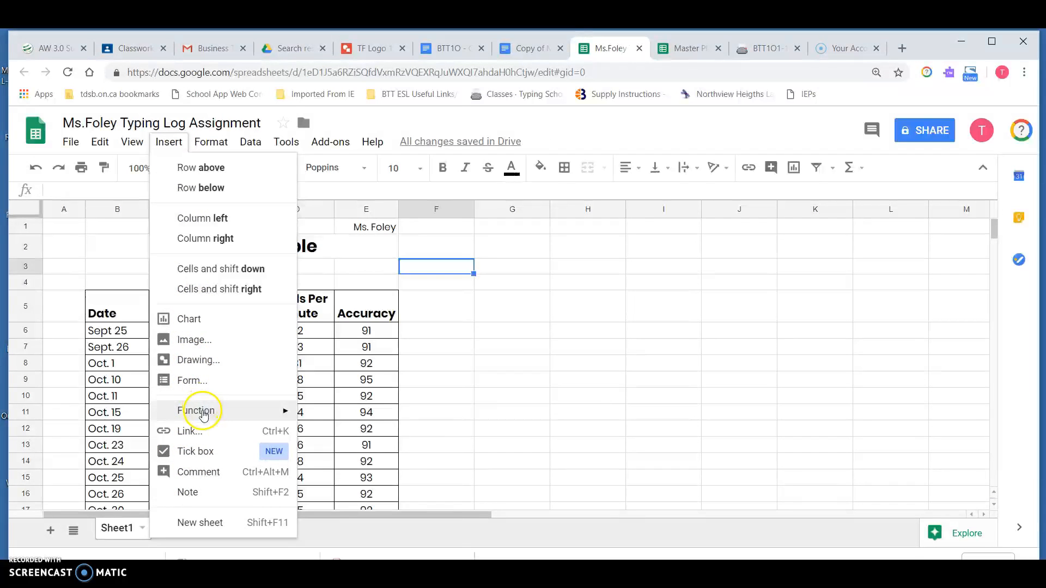
{"action": "left_click", "coordinate": [211, 339]}
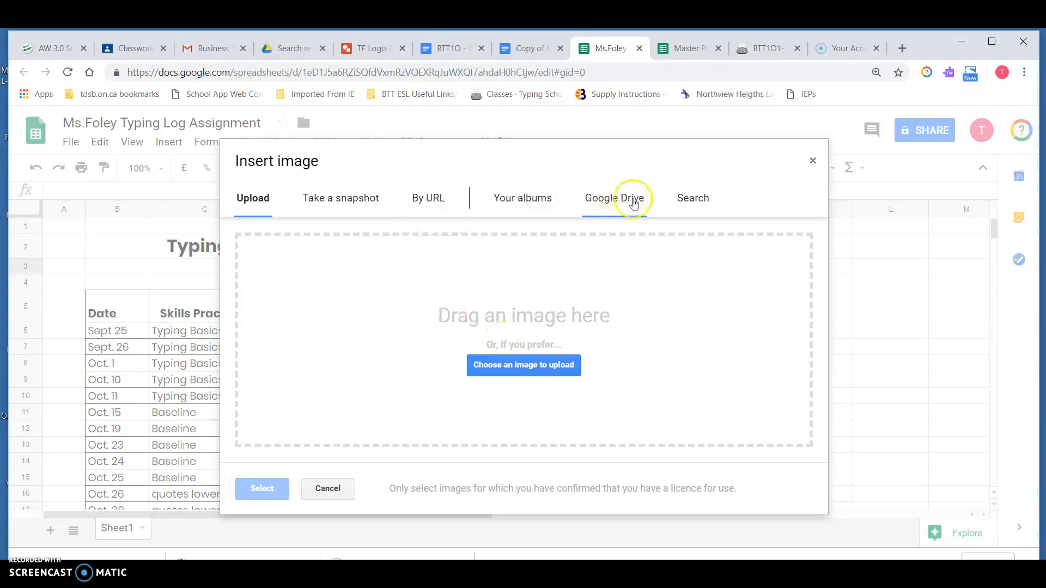
{"action": "left_click", "coordinate": [613, 205]}
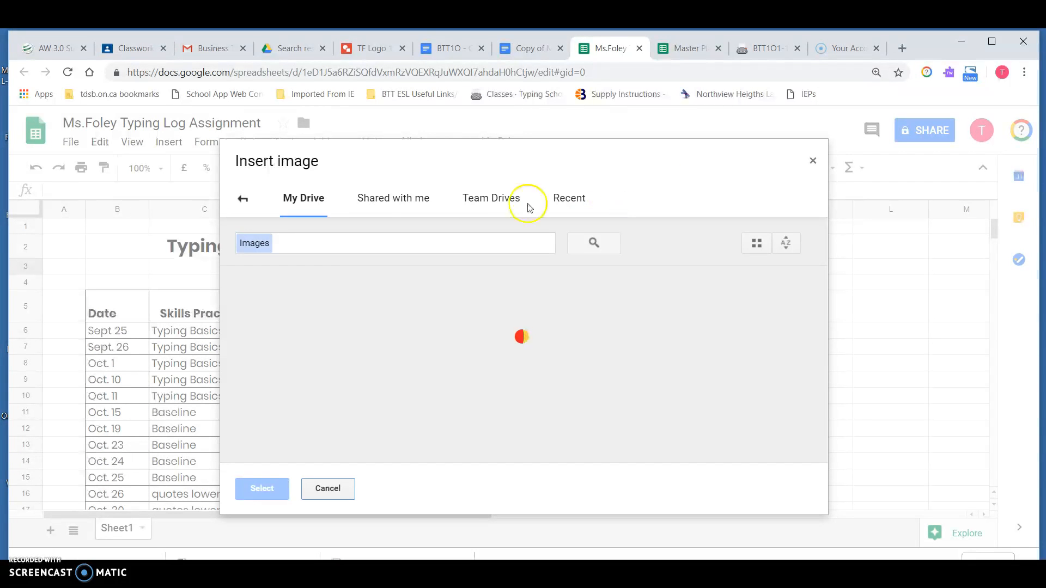
{"action": "left_click", "coordinate": [579, 198]}
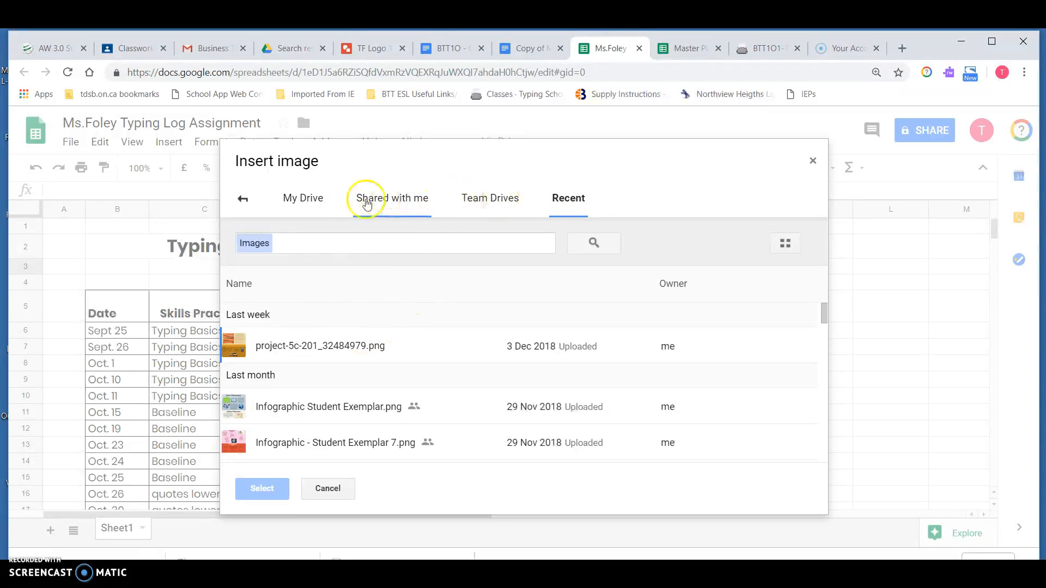
{"action": "left_click", "coordinate": [308, 194]}
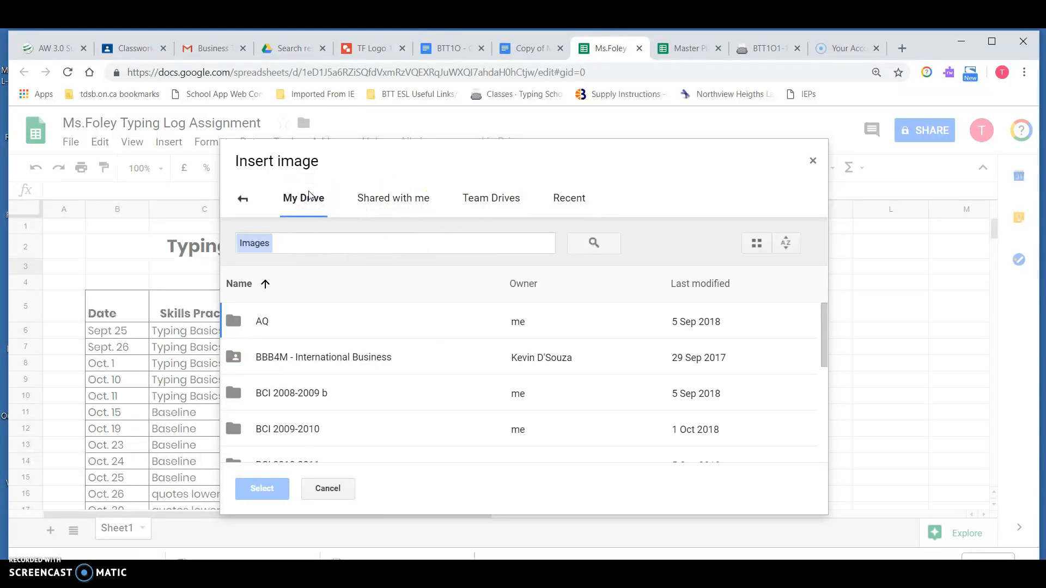
{"action": "left_click", "coordinate": [243, 199]}
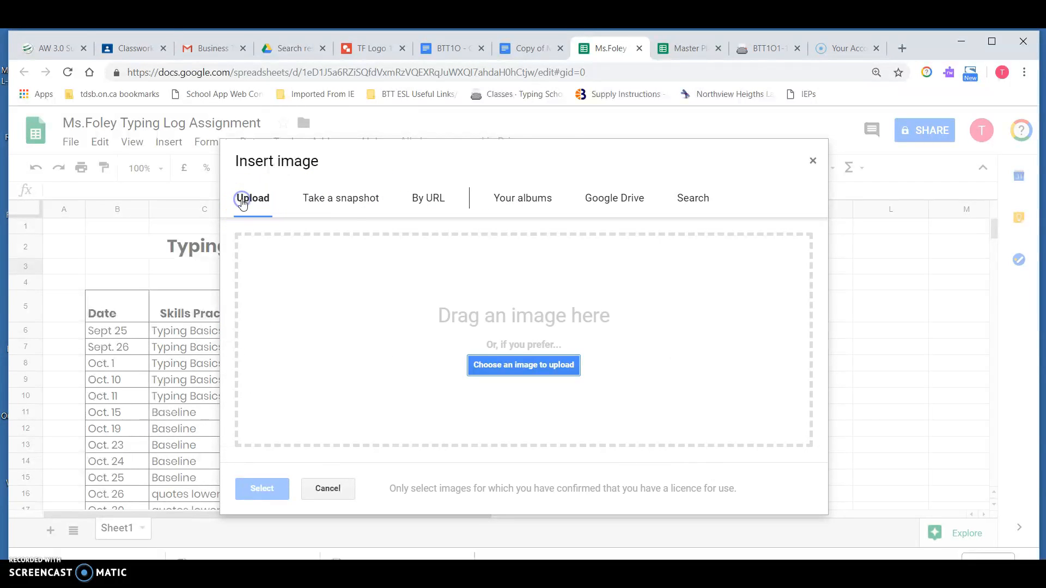
Step: Upload TF Logo 1.png from the USB drive's A NHSS folder as an image and shrink it beside the title
{"action": "left_click", "coordinate": [540, 369]}
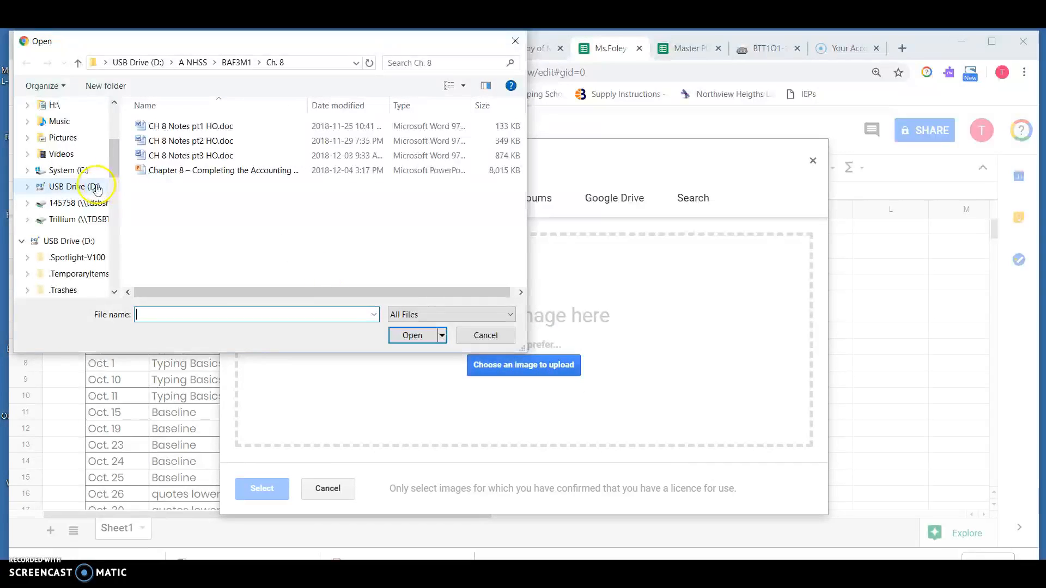
{"action": "scroll", "coordinate": [111, 185], "scroll_direction": "down", "scroll_amount": 3}
{"action": "left_click", "coordinate": [109, 186]}
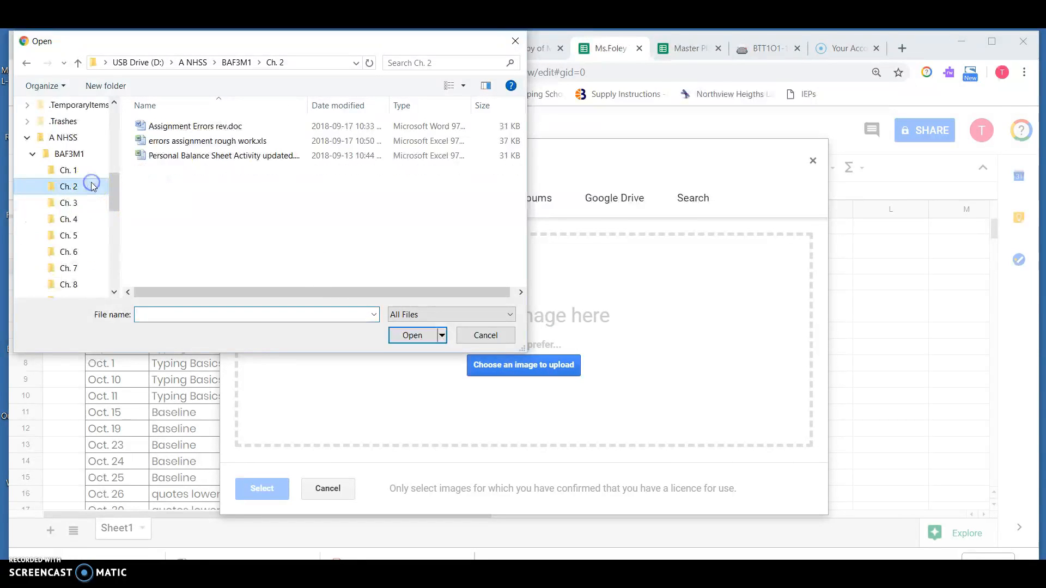
{"action": "mouse_move", "coordinate": [117, 187]}
{"action": "left_mouse_down"}
{"action": "mouse_move", "coordinate": [117, 122]}
{"action": "mouse_move", "coordinate": [117, 171]}
{"action": "left_mouse_up"}
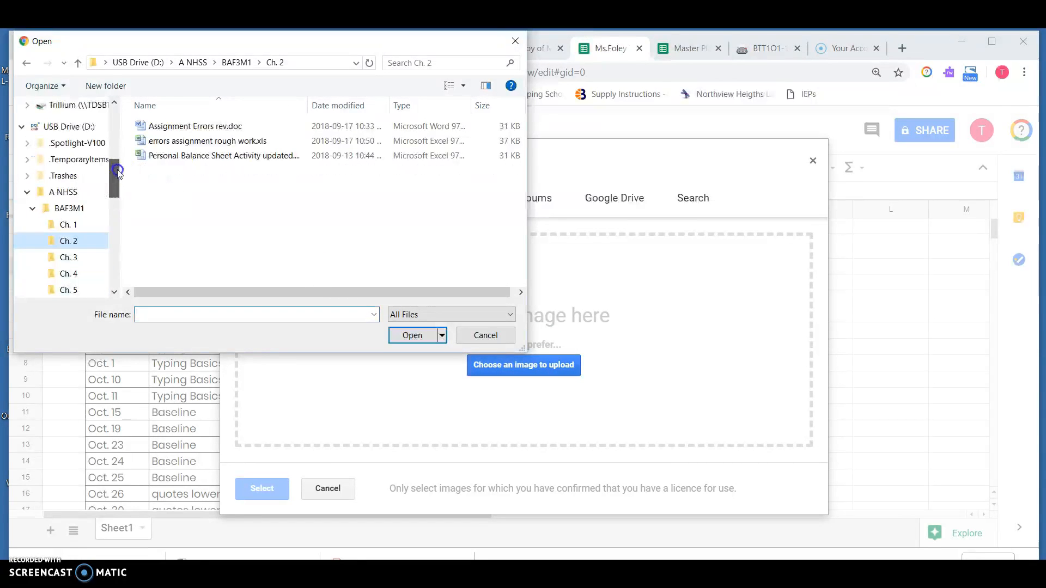
{"action": "left_click", "coordinate": [77, 193]}
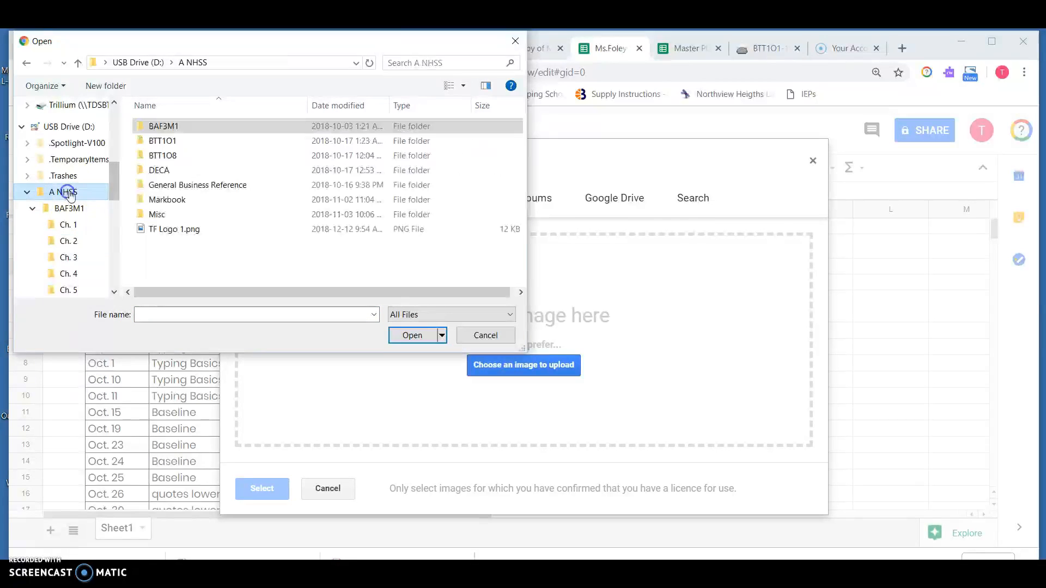
{"action": "left_click", "coordinate": [226, 233]}
{"action": "left_click", "coordinate": [414, 335]}
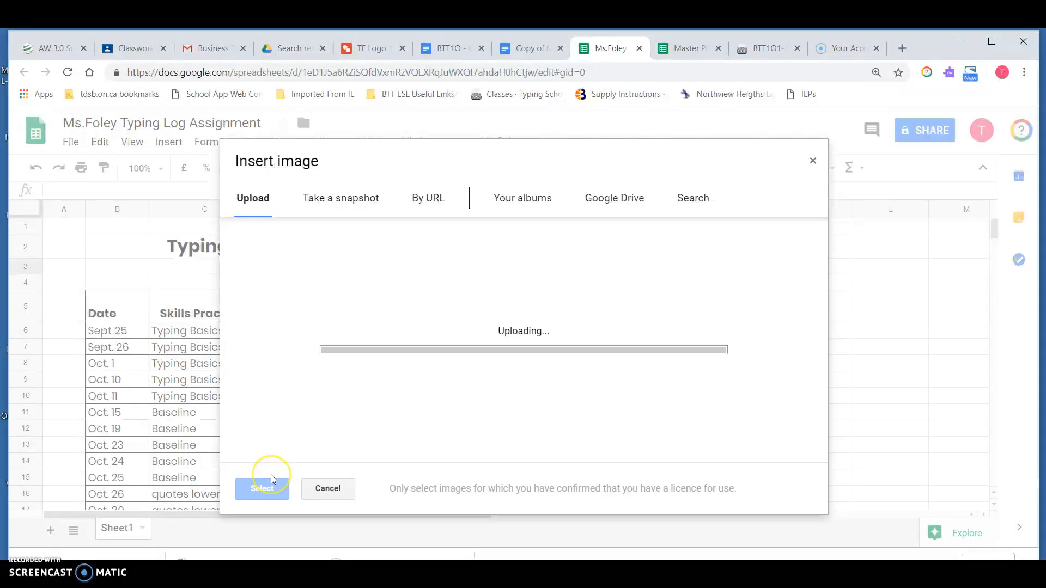
{"action": "left_click", "coordinate": [567, 357]}
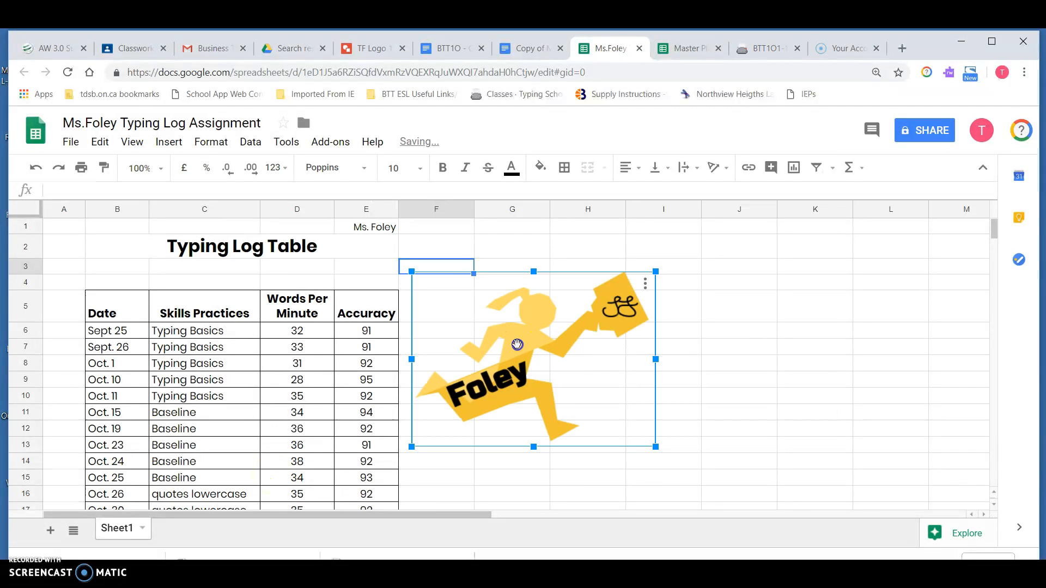
{"action": "left_click_drag", "start_coordinate": [654, 272], "coordinate": [374, 261]}
Step: Move the name from cell E1 to F1 and narrow column F to fit it
{"action": "left_click", "coordinate": [380, 230]}
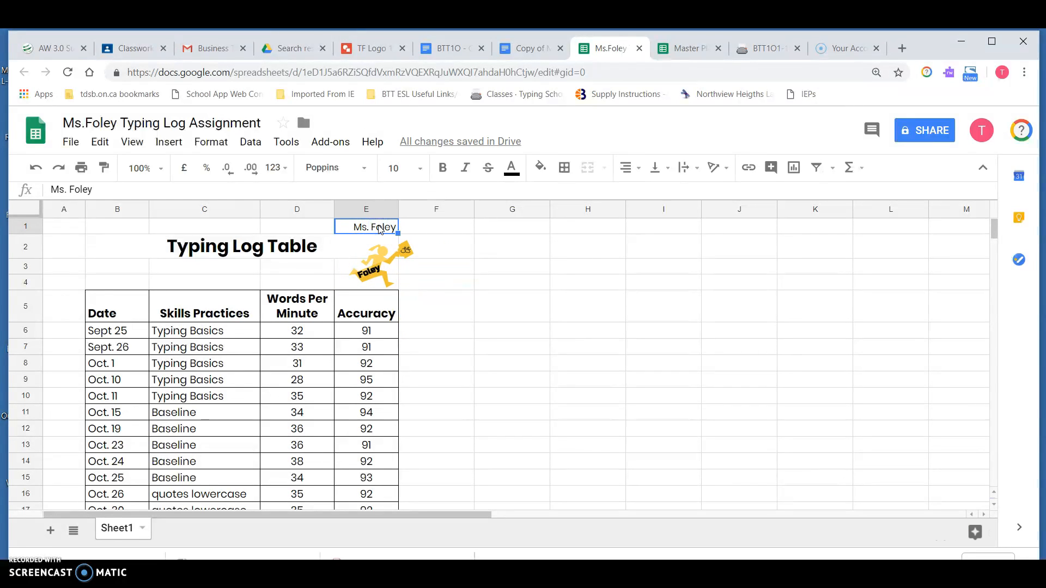
{"action": "key", "text": "Right"}
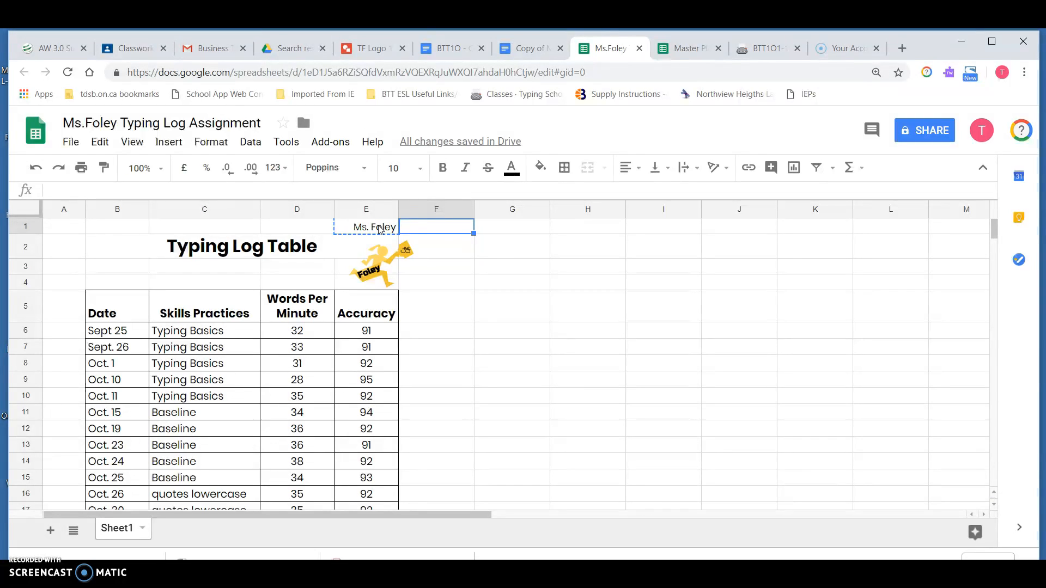
{"action": "key", "text": "ctrl+v"}
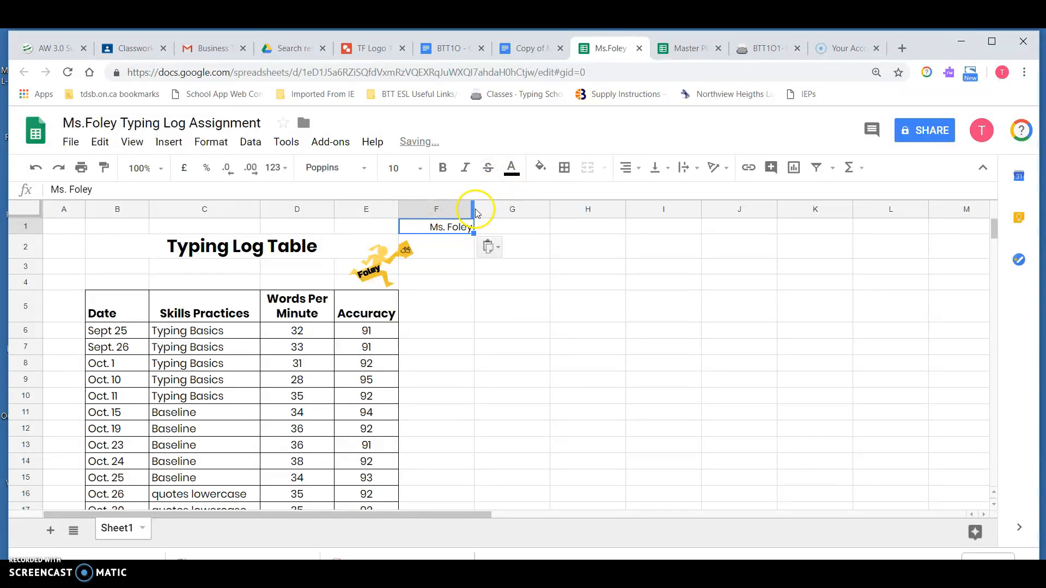
{"action": "left_click_drag", "start_coordinate": [474, 212], "coordinate": [450, 212]}
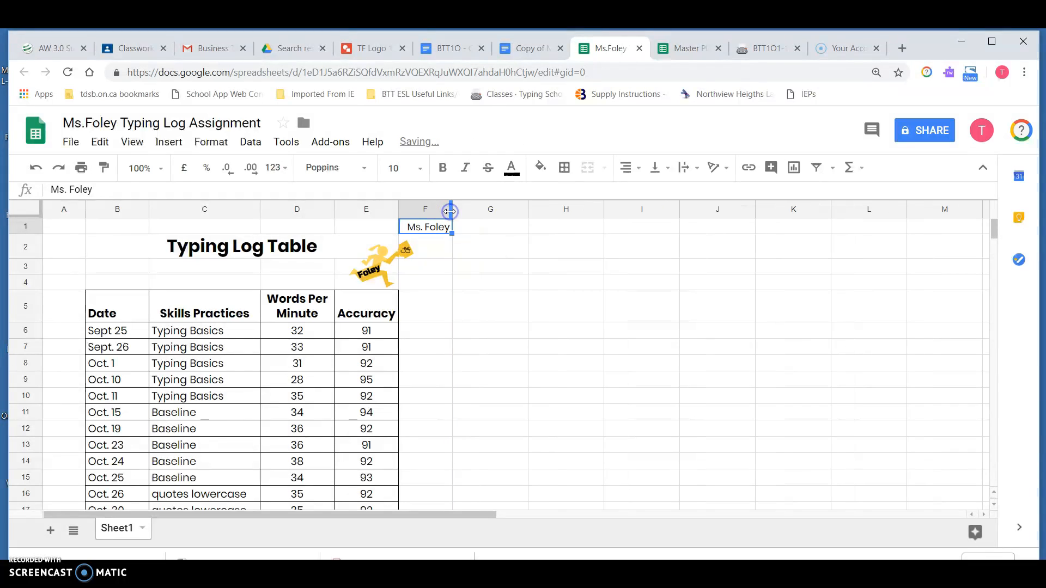
Step: Move the logo into column F just below the name
{"action": "left_click", "coordinate": [382, 260]}
{"action": "left_click_drag", "start_coordinate": [382, 267], "coordinate": [411, 269]}
{"action": "left_click", "coordinate": [507, 300]}
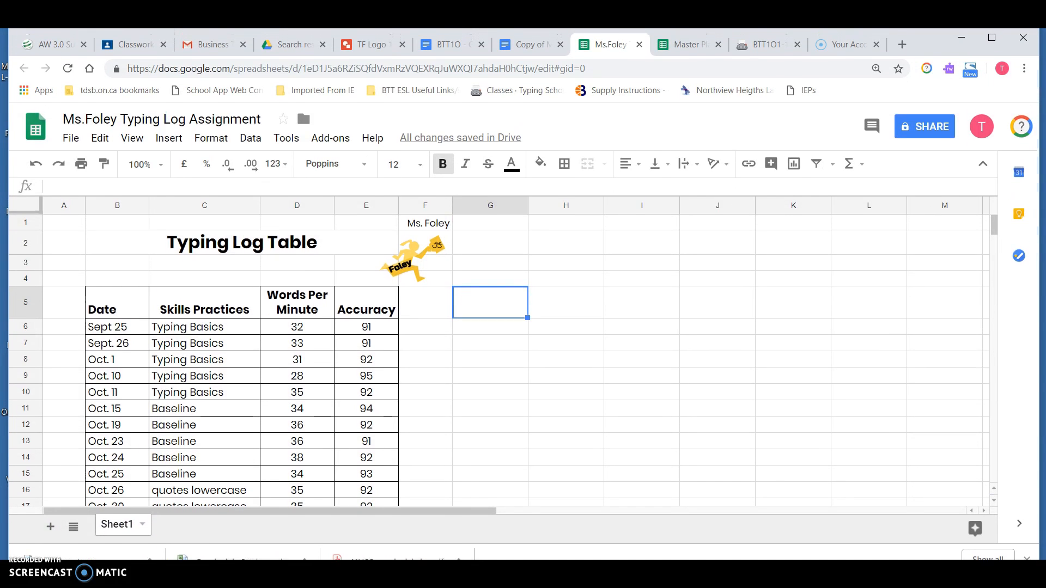
Step: Rename the sheet to Typing Log Table
{"action": "right_click", "coordinate": [120, 536]}
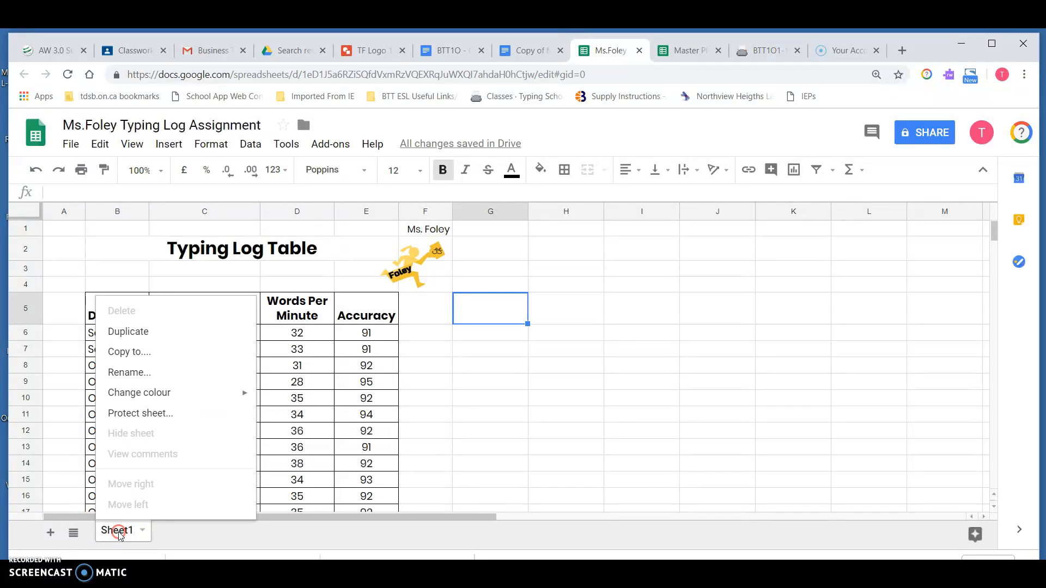
{"action": "left_click", "coordinate": [148, 372]}
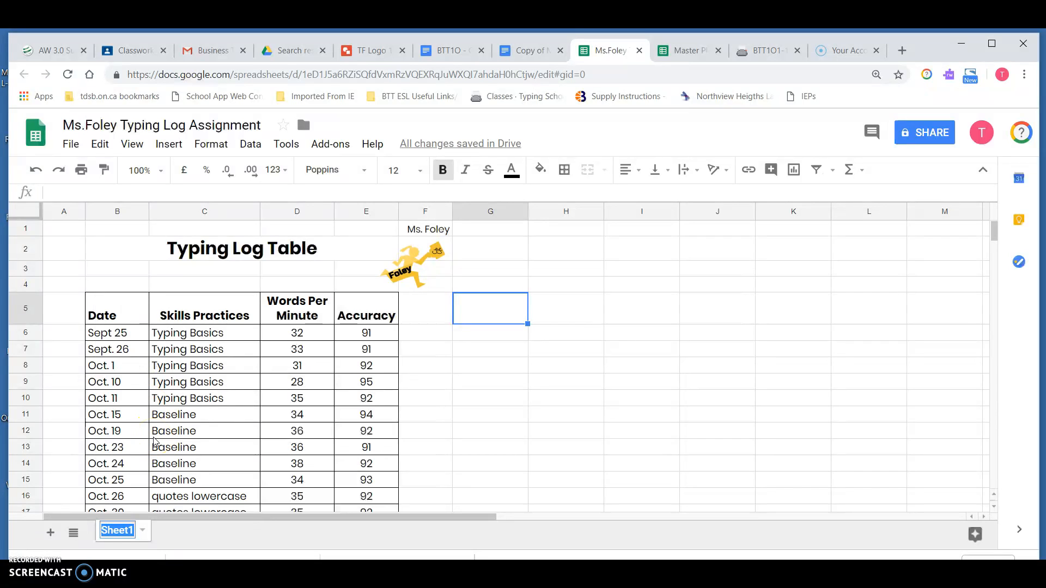
{"action": "type", "text": "Ty"}
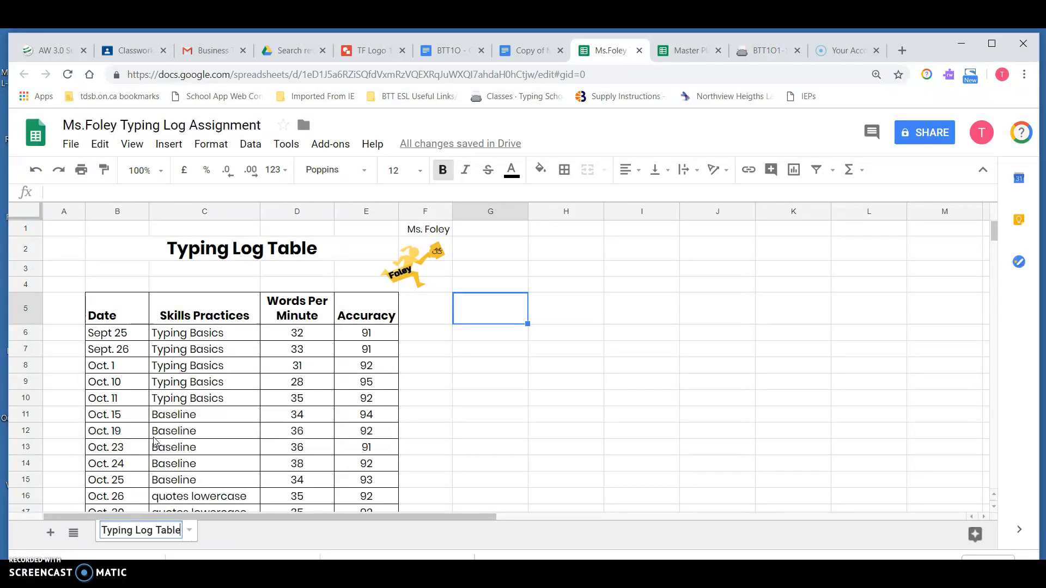
{"action": "type", "text": "ping Log Table"}
{"action": "left_click", "coordinate": [468, 455]}
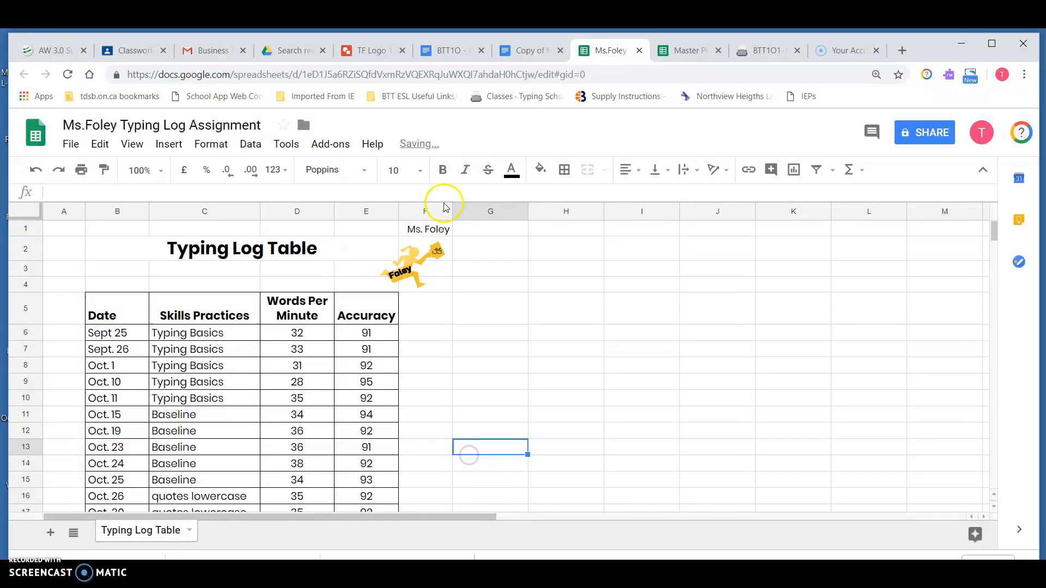
Step: Switch to the BTT1O instructions document, read the next steps, and return to the spreadsheet
{"action": "left_click", "coordinate": [462, 52]}
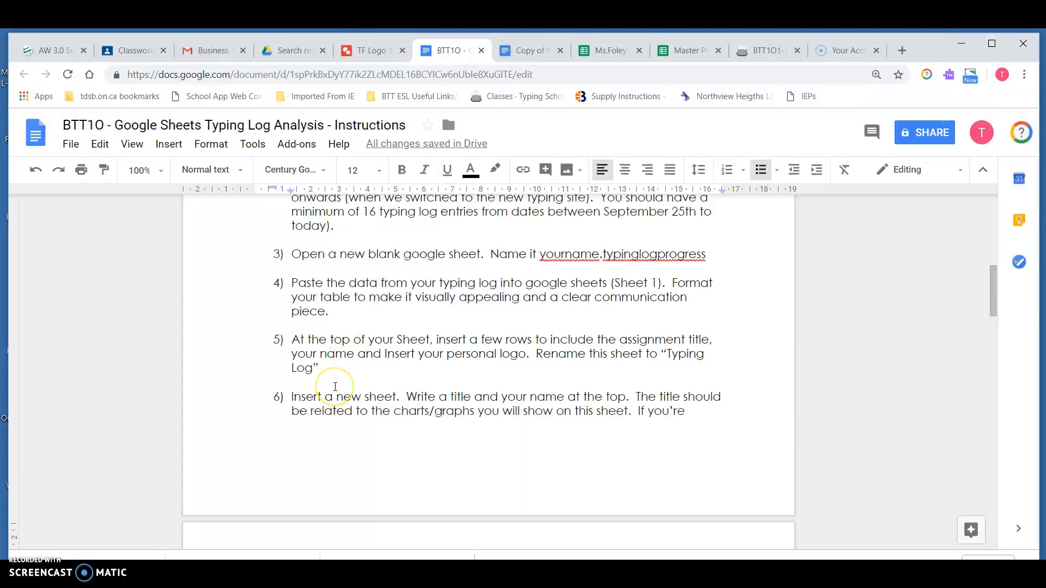
{"action": "scroll", "coordinate": [335, 387], "scroll_direction": "down", "scroll_amount": 2}
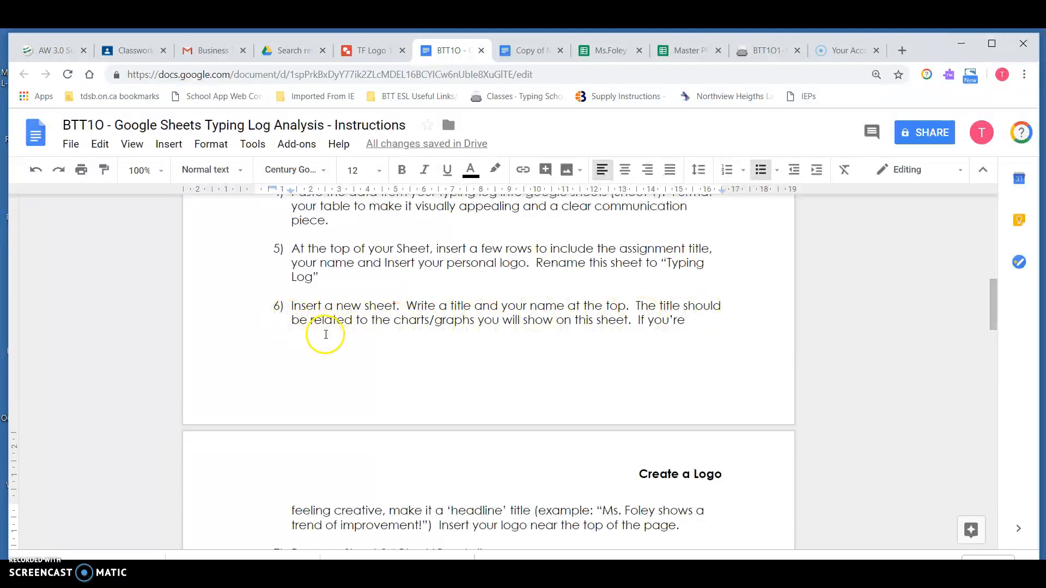
{"action": "scroll", "coordinate": [512, 315], "scroll_direction": "down", "scroll_amount": 4}
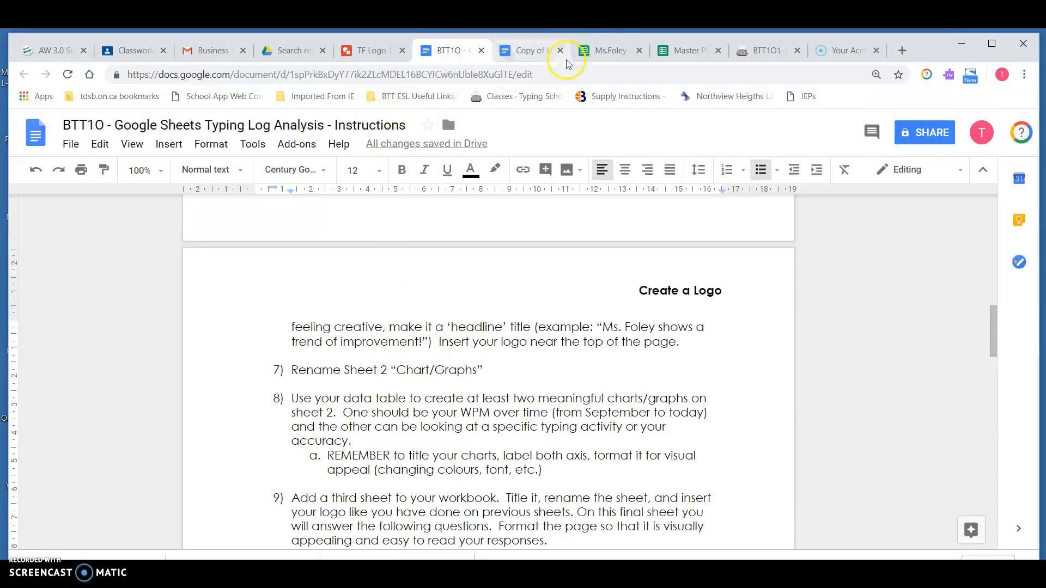
{"action": "left_click", "coordinate": [612, 52]}
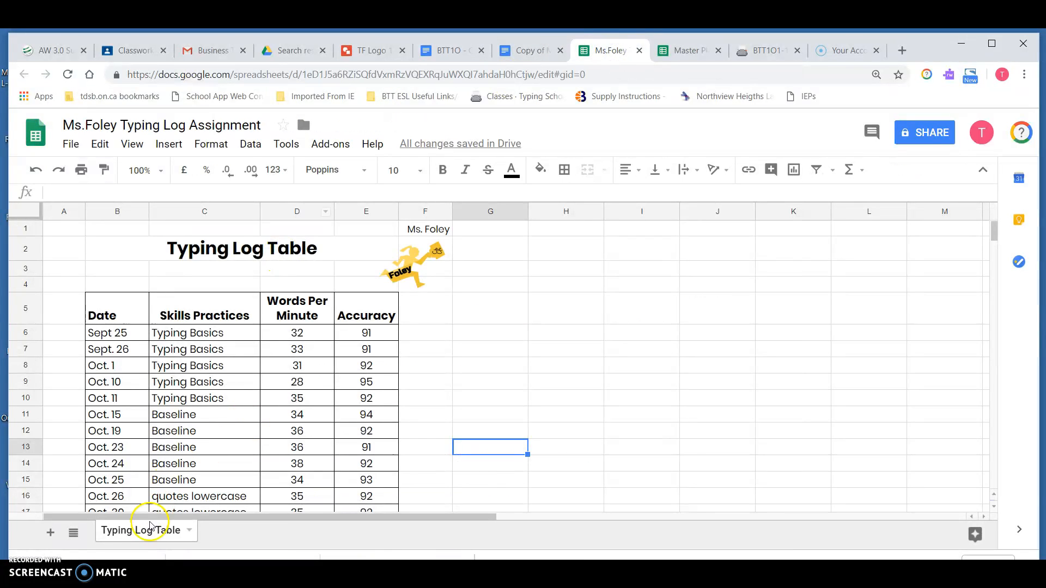
Step: Add a new sheet and rename it Charts/Graphs
{"action": "left_click", "coordinate": [51, 533]}
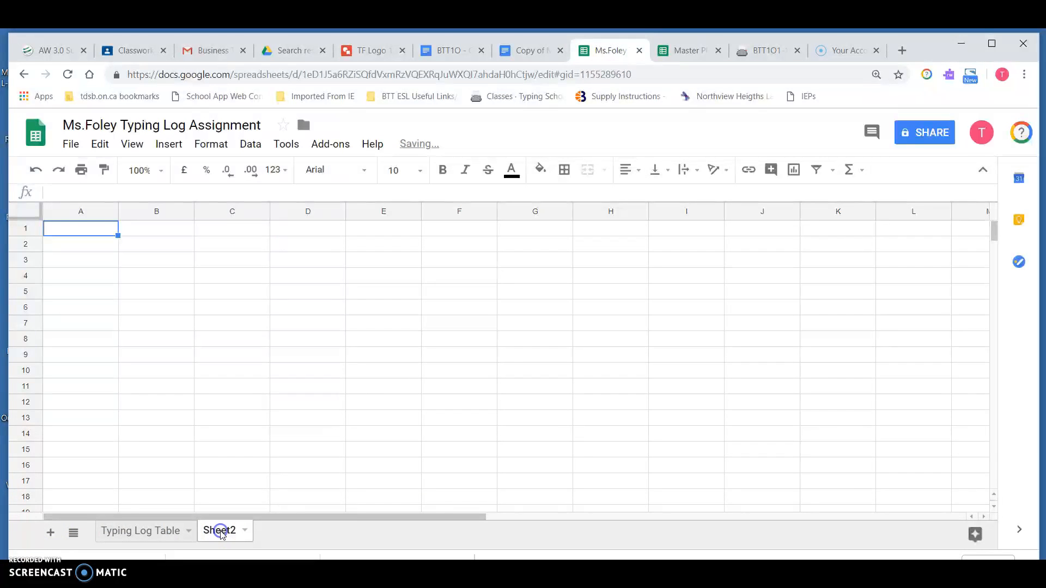
{"action": "right_click", "coordinate": [221, 533]}
{"action": "left_click", "coordinate": [273, 371]}
{"action": "type", "text": "Charts/Graphs"}
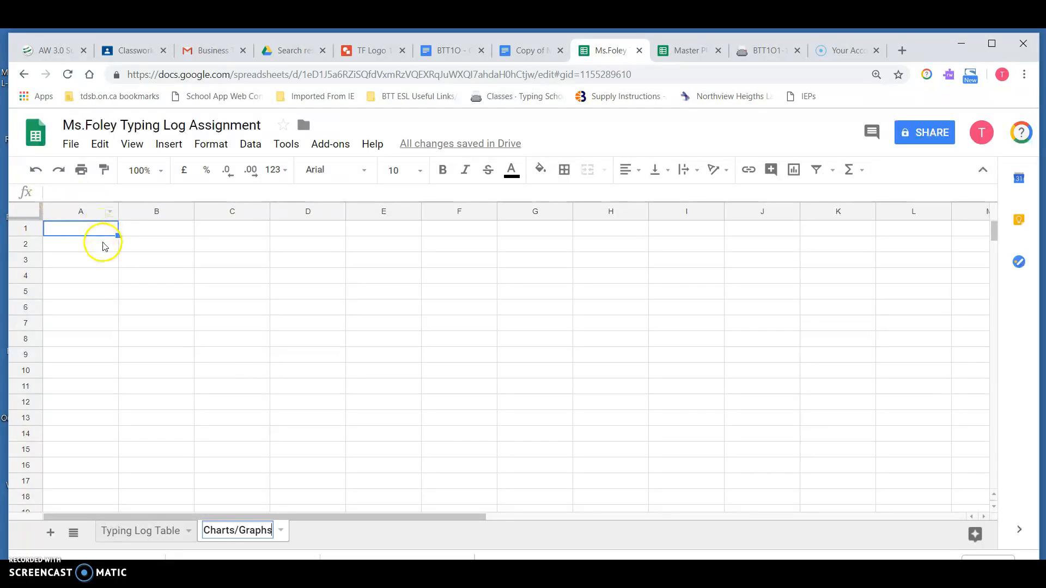
{"action": "left_click", "coordinate": [102, 243]}
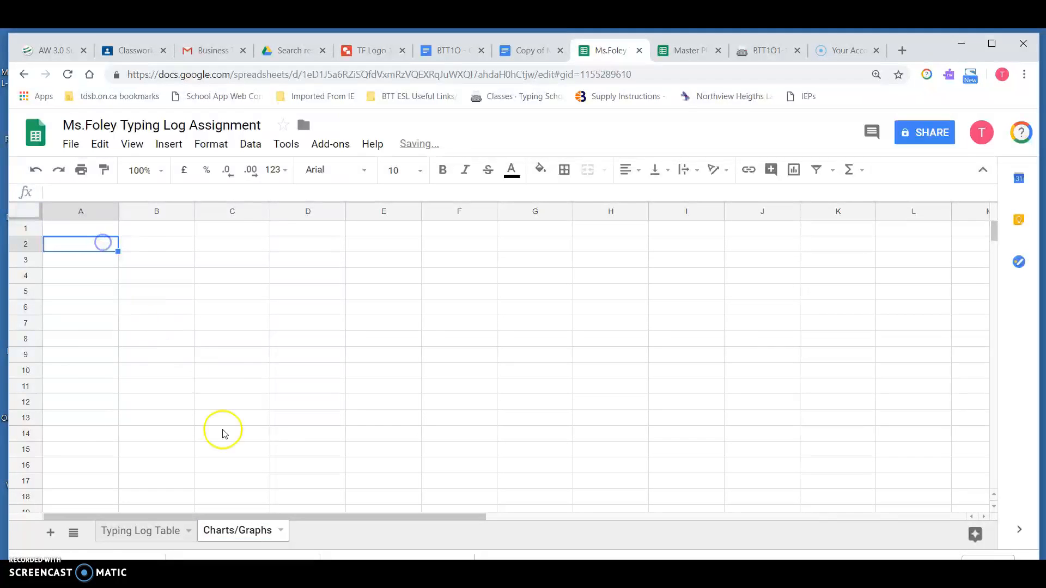
Step: Copy the title and name header rows 1–4 from Typing Log Table onto the Charts/Graphs sheet
{"action": "left_click", "coordinate": [147, 537]}
{"action": "left_click_drag", "start_coordinate": [65, 227], "coordinate": [117, 228]}
{"action": "left_click_drag", "start_coordinate": [432, 215], "coordinate": [433, 287]}
{"action": "key", "text": "ctrl+c"}
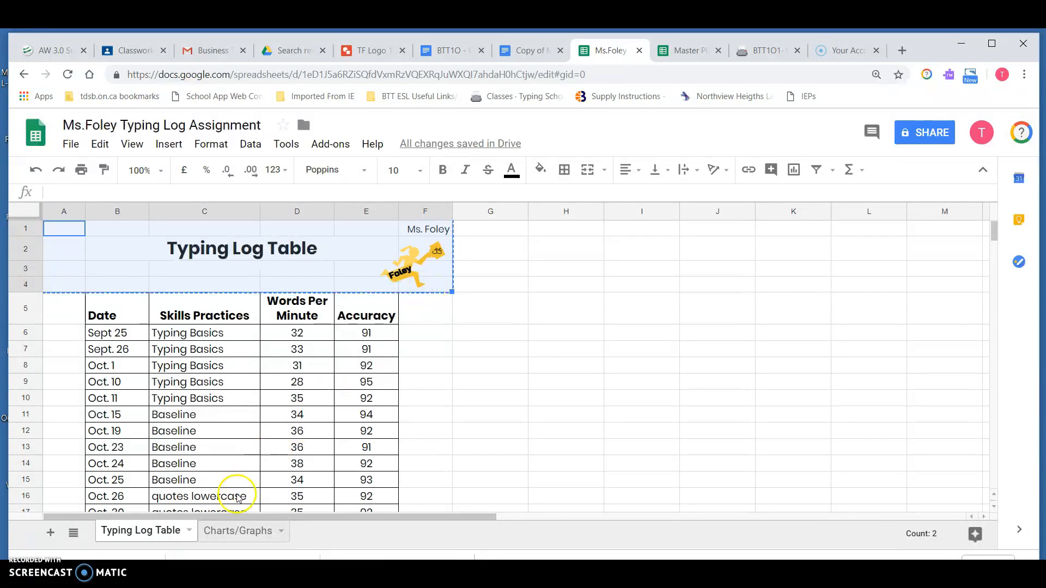
{"action": "left_click", "coordinate": [223, 535]}
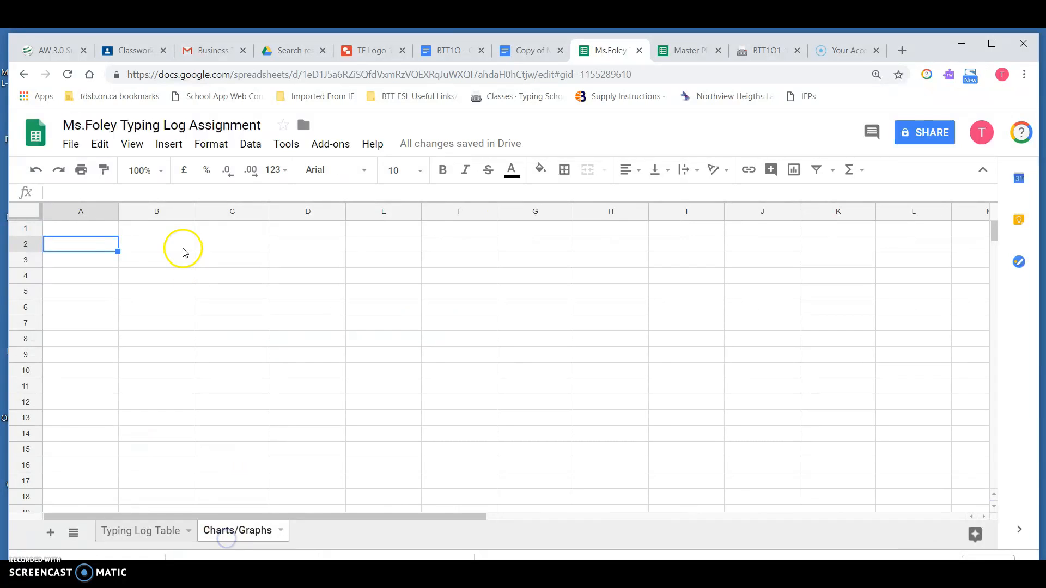
{"action": "left_click", "coordinate": [99, 226]}
{"action": "key", "text": "ctrl+v"}
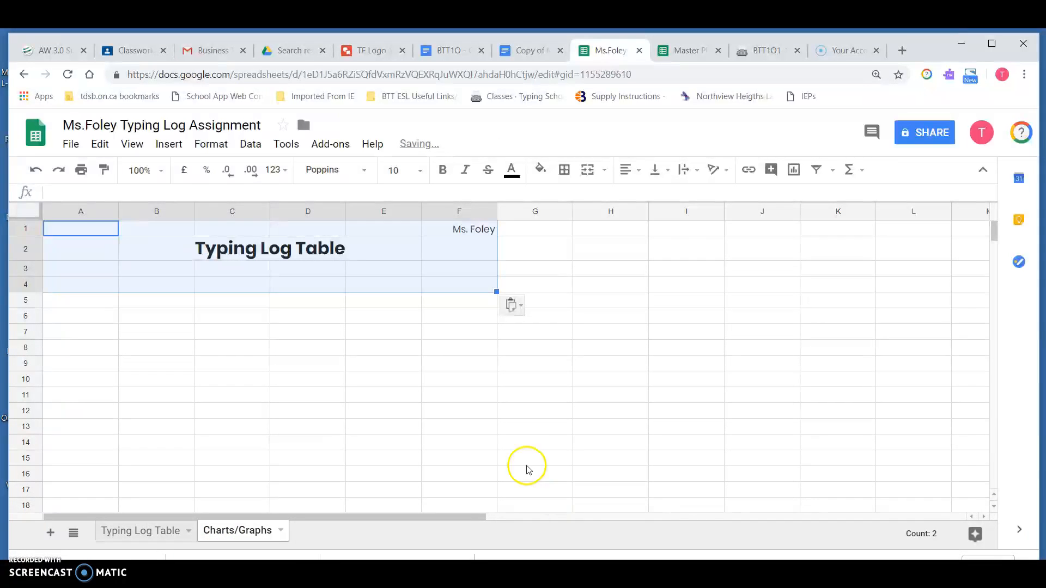
{"action": "left_click", "coordinate": [465, 386]}
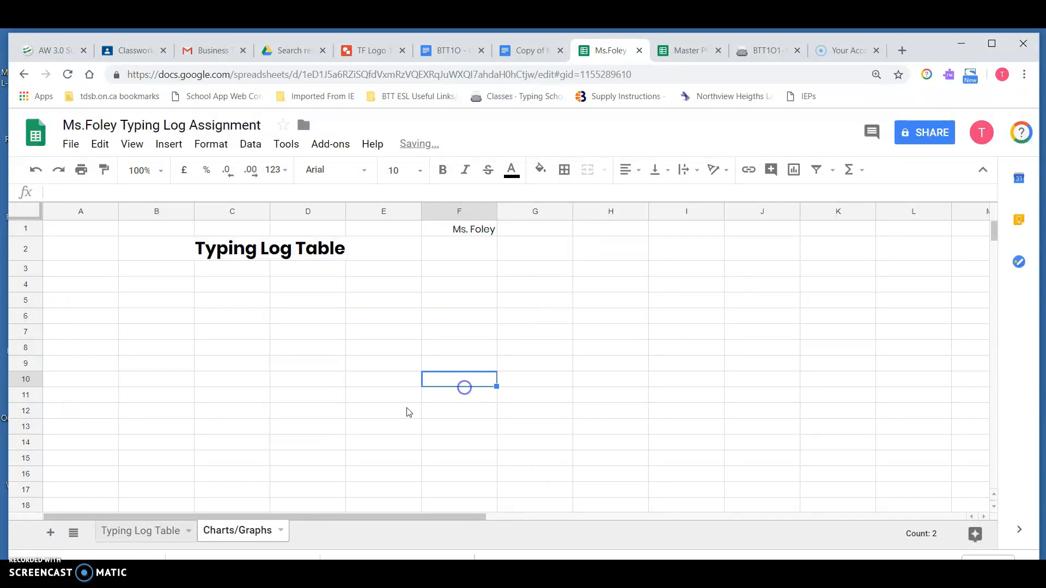
Step: Copy the logo onto the Charts/Graphs sheet and place it under the name in column F
{"action": "left_click", "coordinate": [144, 533]}
{"action": "left_click", "coordinate": [406, 253]}
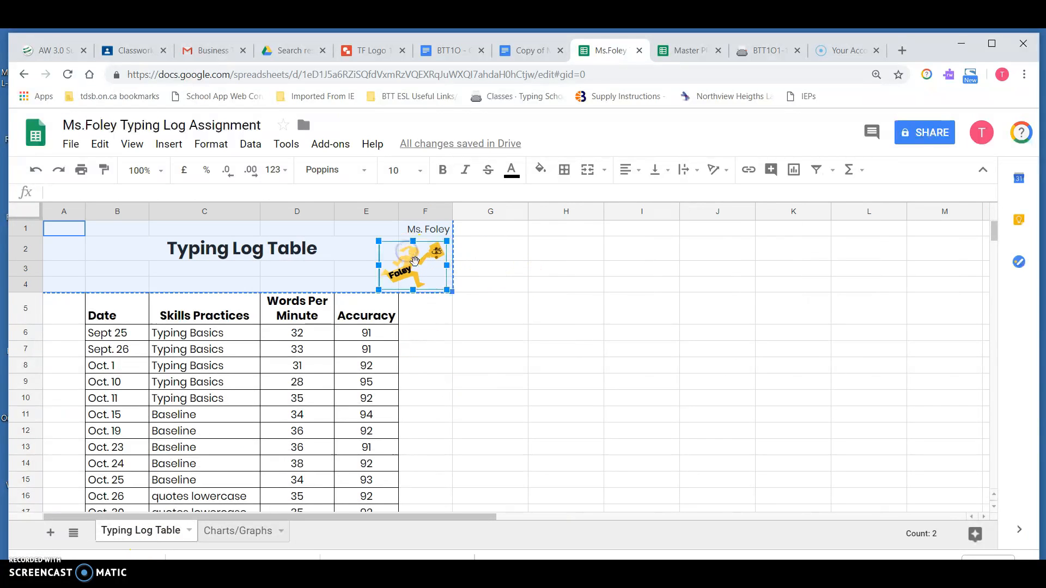
{"action": "left_click", "coordinate": [272, 515]}
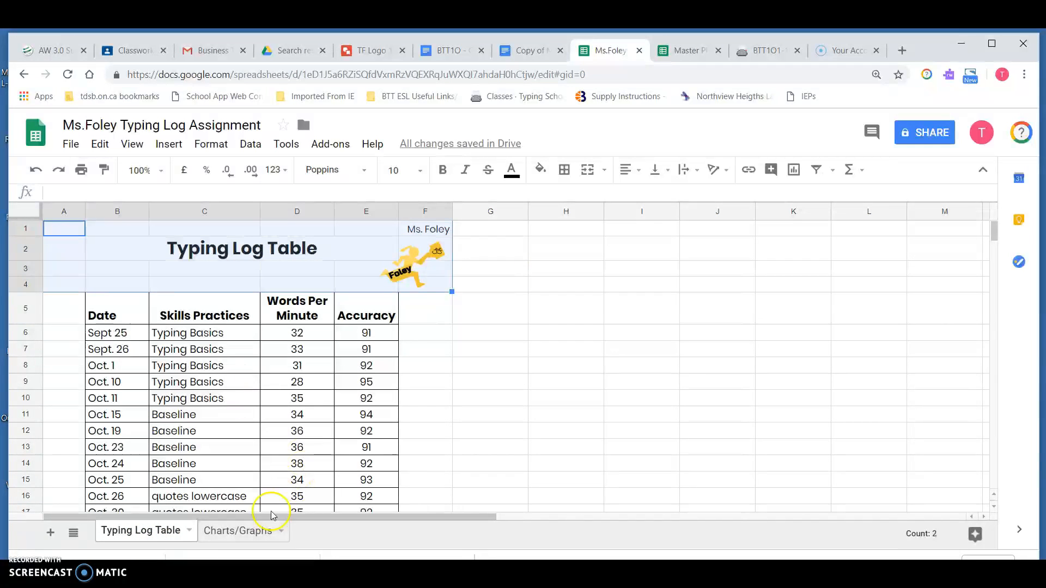
{"action": "left_click", "coordinate": [218, 531]}
{"action": "key", "text": "ctrl+v"}
{"action": "left_click", "coordinate": [455, 397]}
{"action": "left_click_drag", "start_coordinate": [455, 397], "coordinate": [456, 265]}
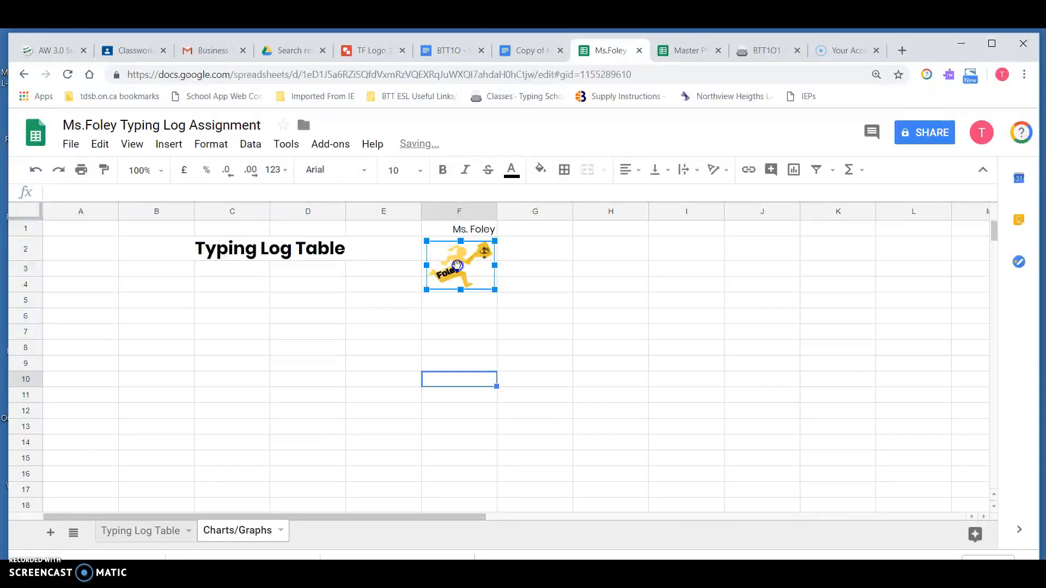
Step: Review the Typing Log Table sheet and the line chart on the Charts/Graphs sheet
{"action": "left_click", "coordinate": [407, 327]}
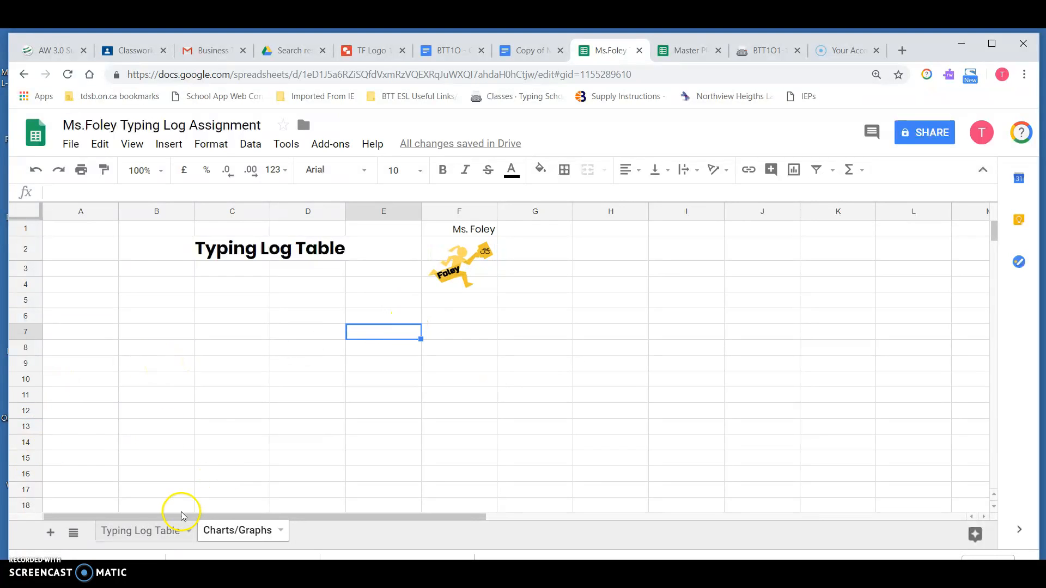
{"action": "left_click", "coordinate": [149, 536]}
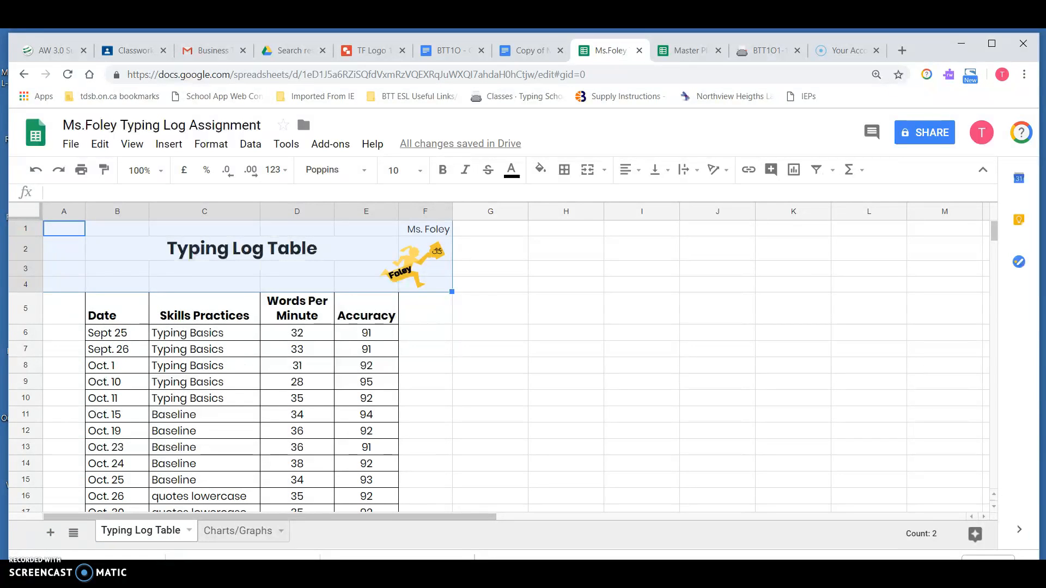
{"action": "left_click", "coordinate": [237, 530]}
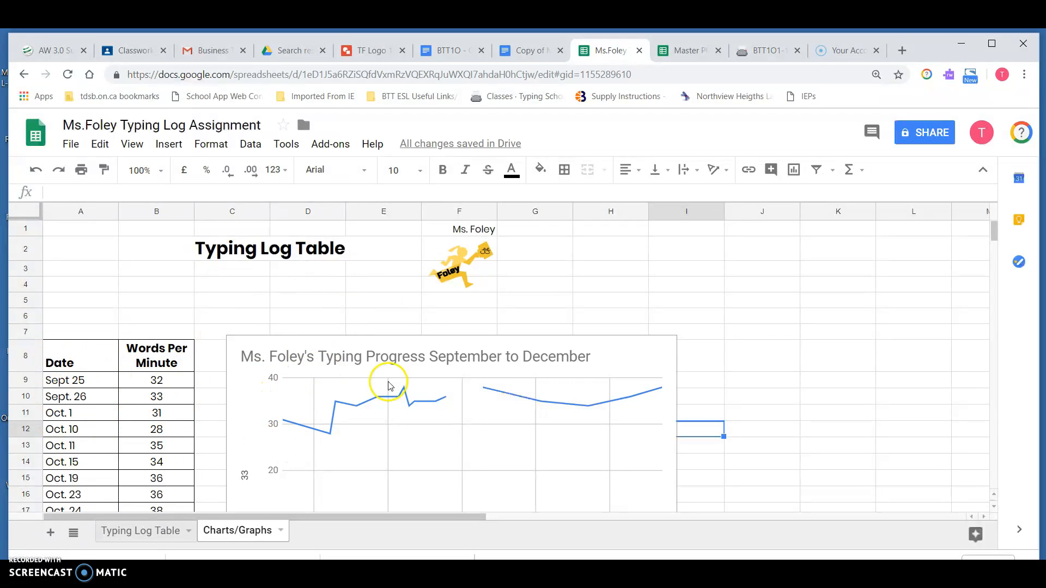
{"action": "scroll", "coordinate": [829, 381], "scroll_direction": "down", "scroll_amount": 3}
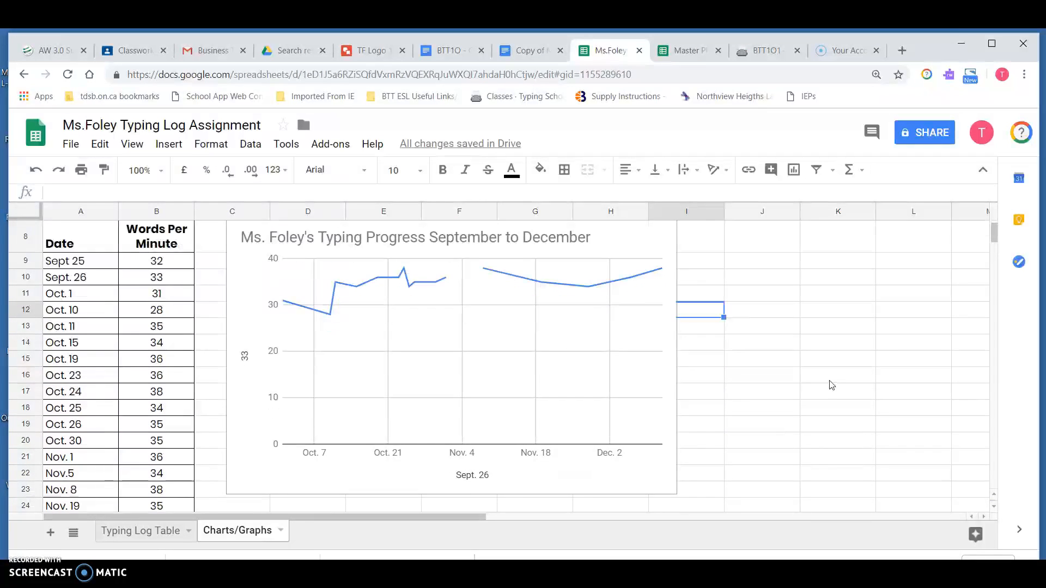
{"action": "scroll", "coordinate": [829, 385], "scroll_direction": "up", "scroll_amount": 3}
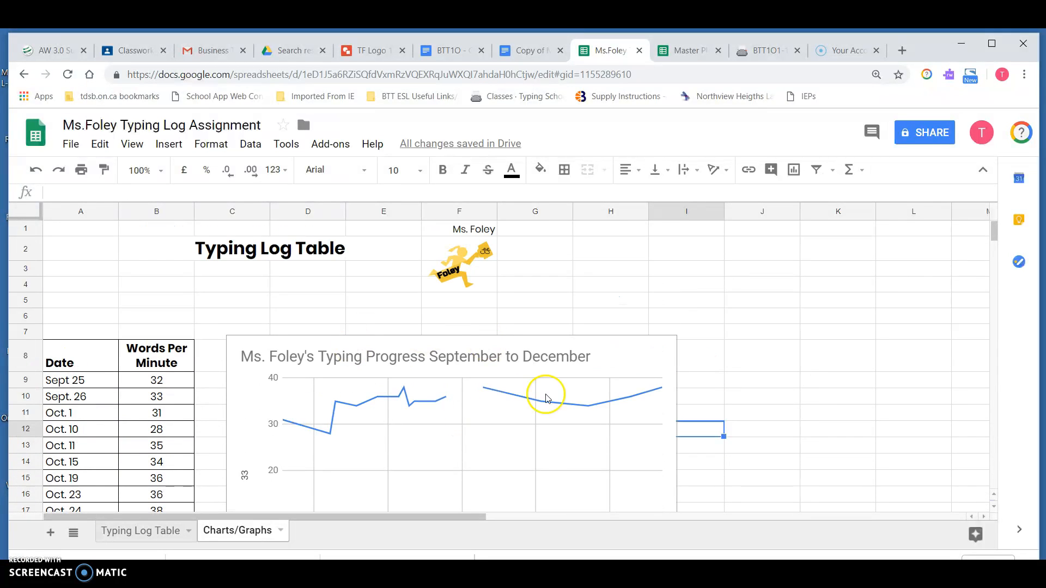
Step: Add a new sheet and rename it Analysis
{"action": "left_click", "coordinate": [50, 533]}
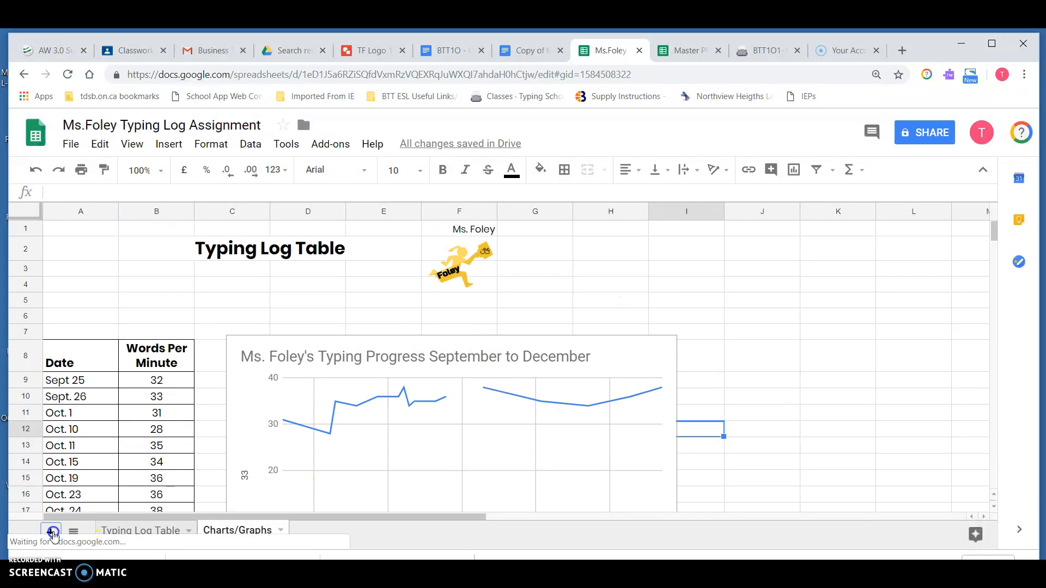
{"action": "left_click", "coordinate": [312, 531]}
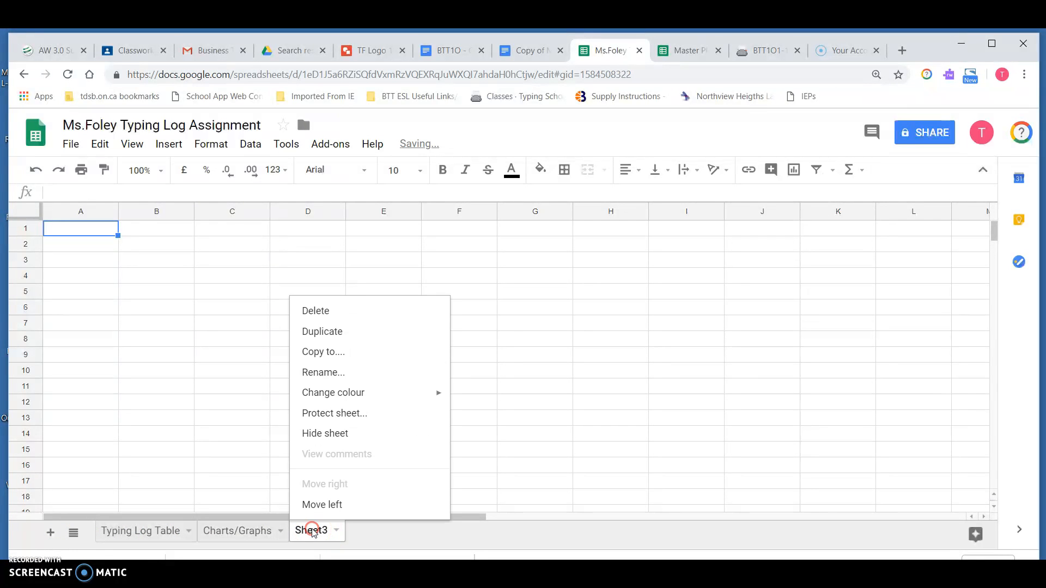
{"action": "left_click", "coordinate": [357, 377]}
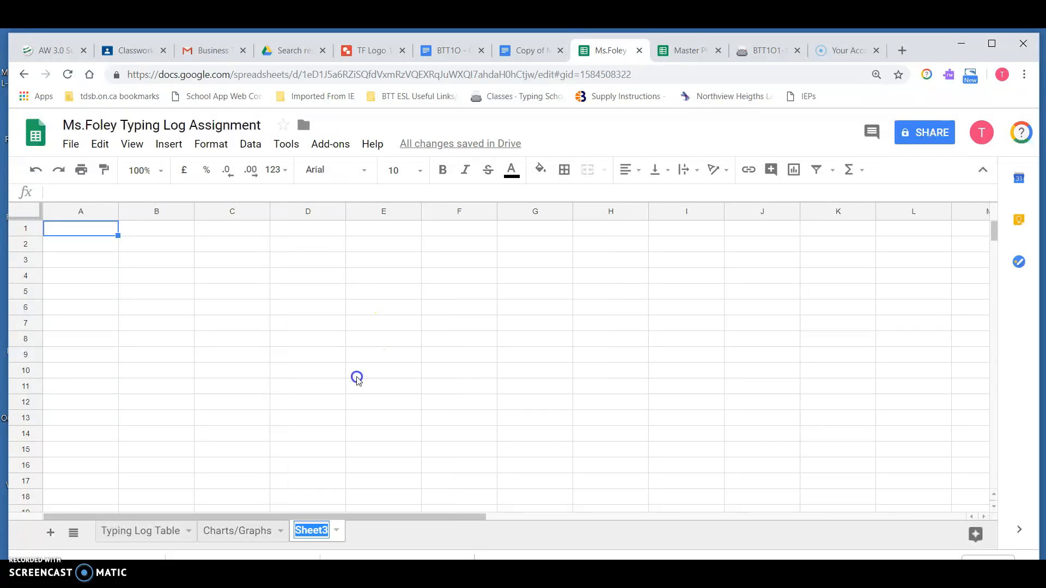
{"action": "type", "text": "Analysis"}
{"action": "key", "text": "Return"}
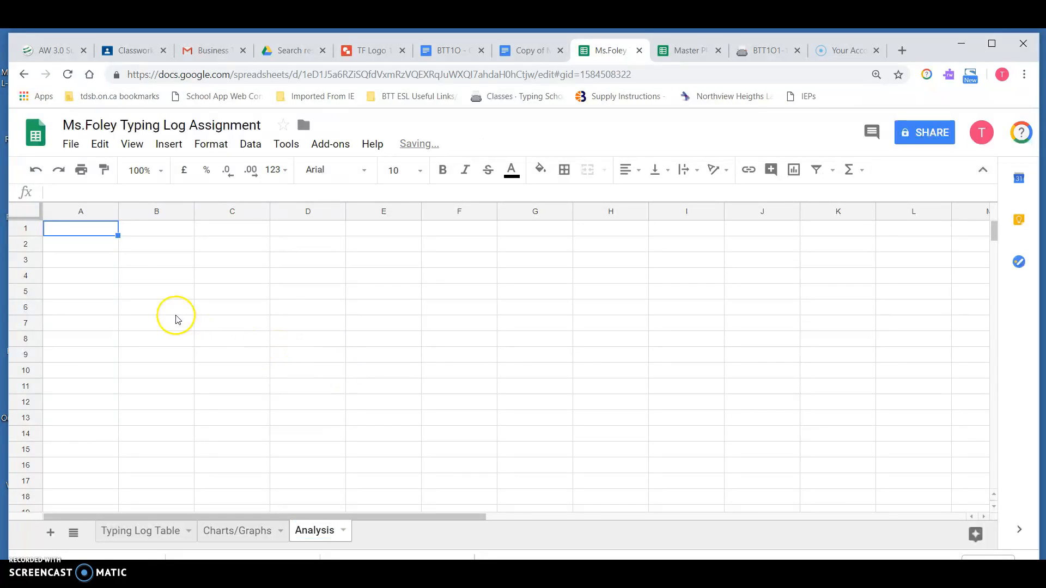
{"action": "left_click", "coordinate": [136, 276]}
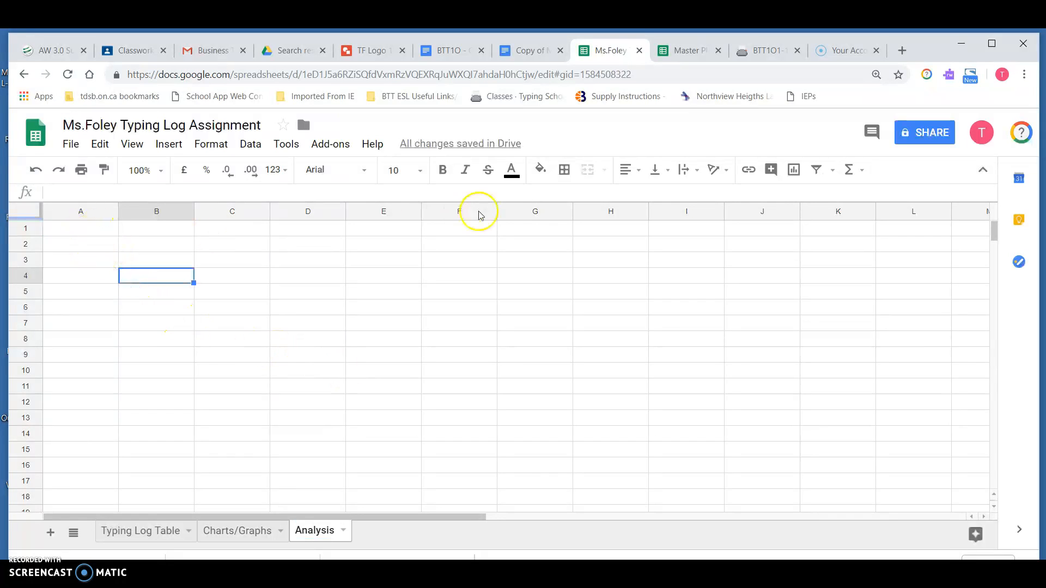
{"action": "left_click", "coordinate": [96, 293]}
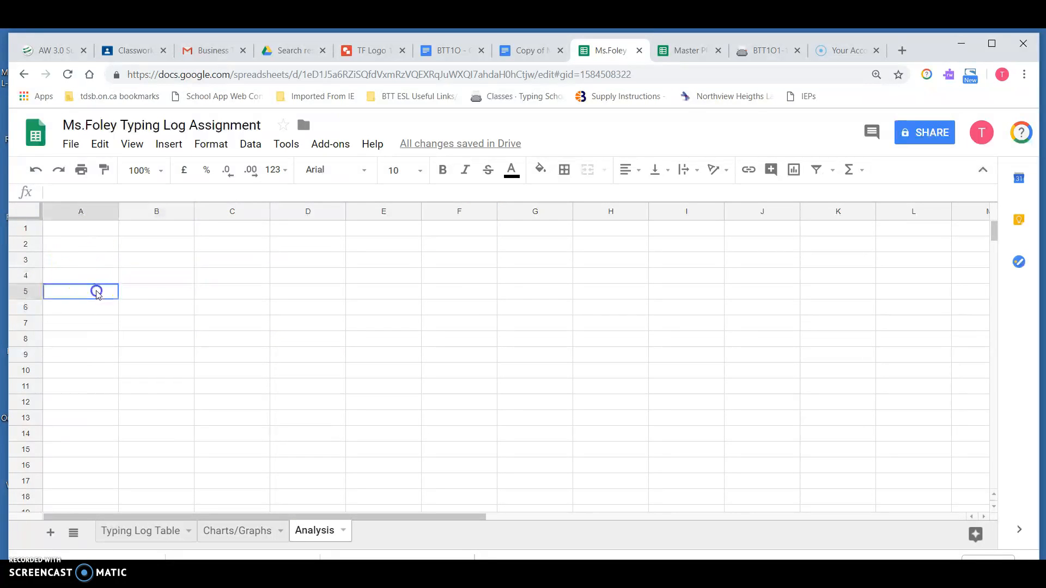
{"action": "left_click", "coordinate": [92, 371]}
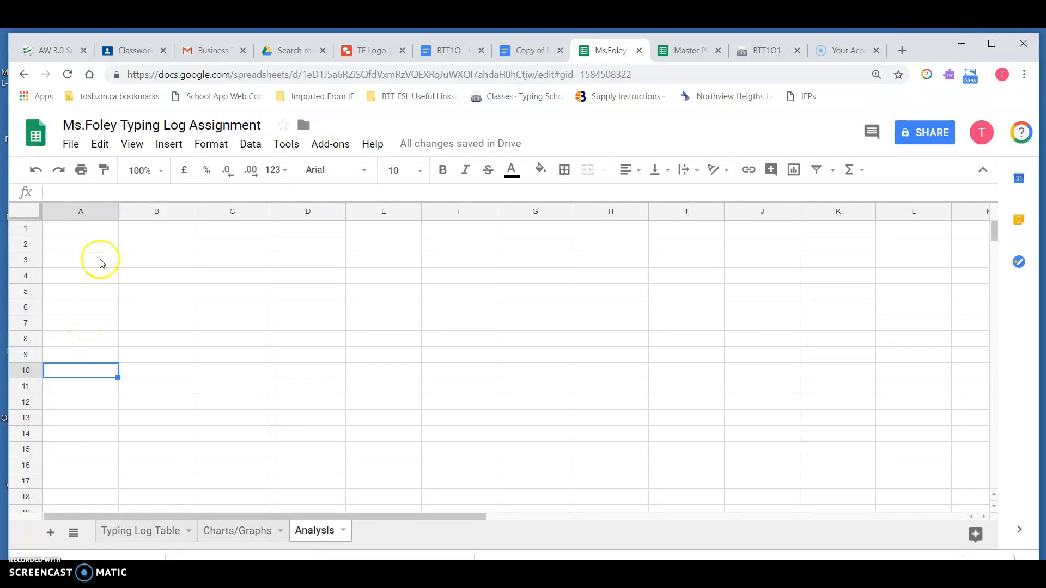
{"action": "left_click", "coordinate": [98, 275]}
{"action": "left_click", "coordinate": [98, 368]}
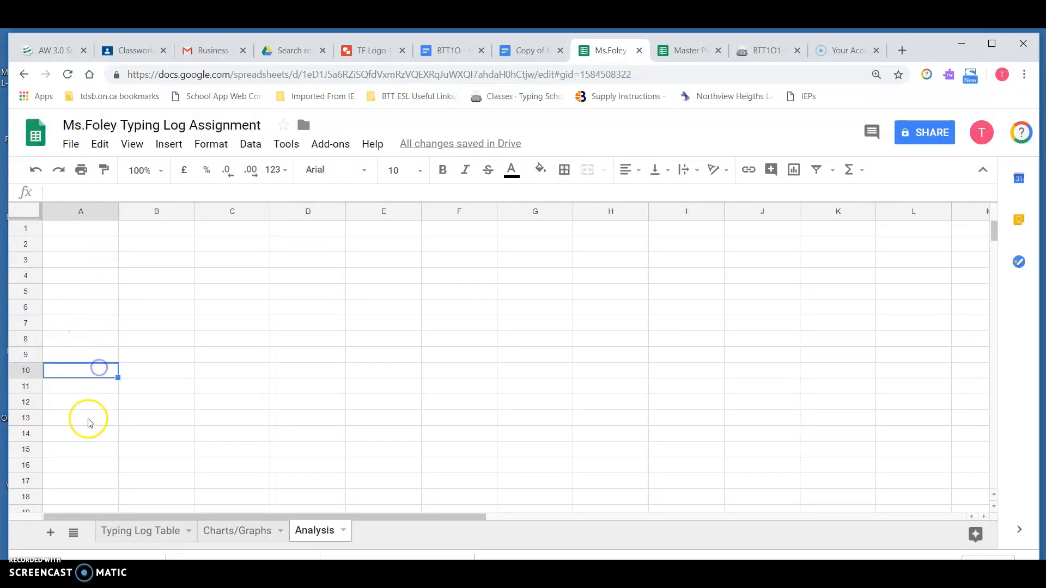
{"action": "left_click", "coordinate": [85, 449]}
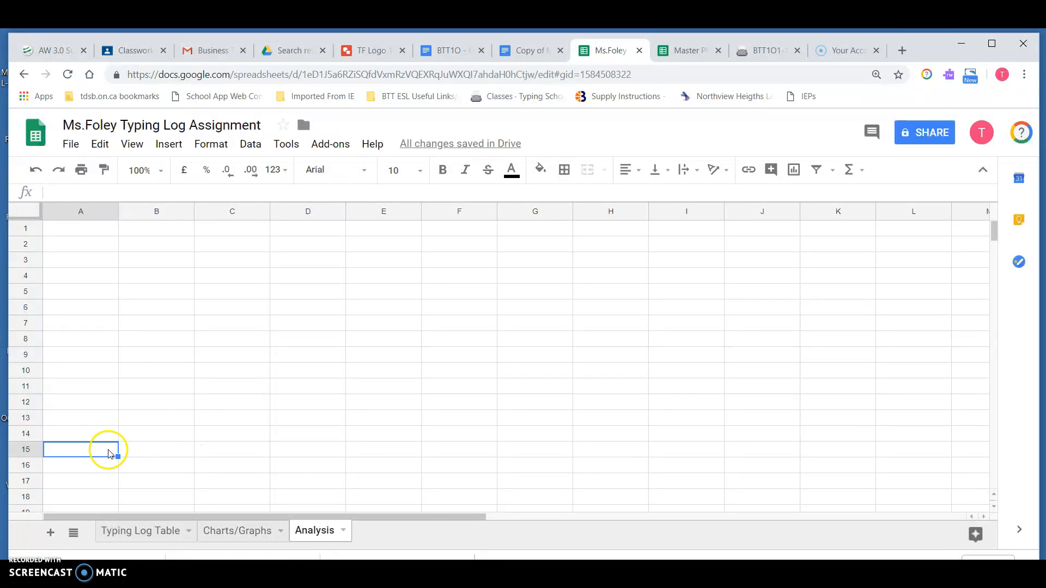
Step: Widen column B to about four columns' width and set text wrapping to wrap for cell B4
{"action": "left_click", "coordinate": [171, 277]}
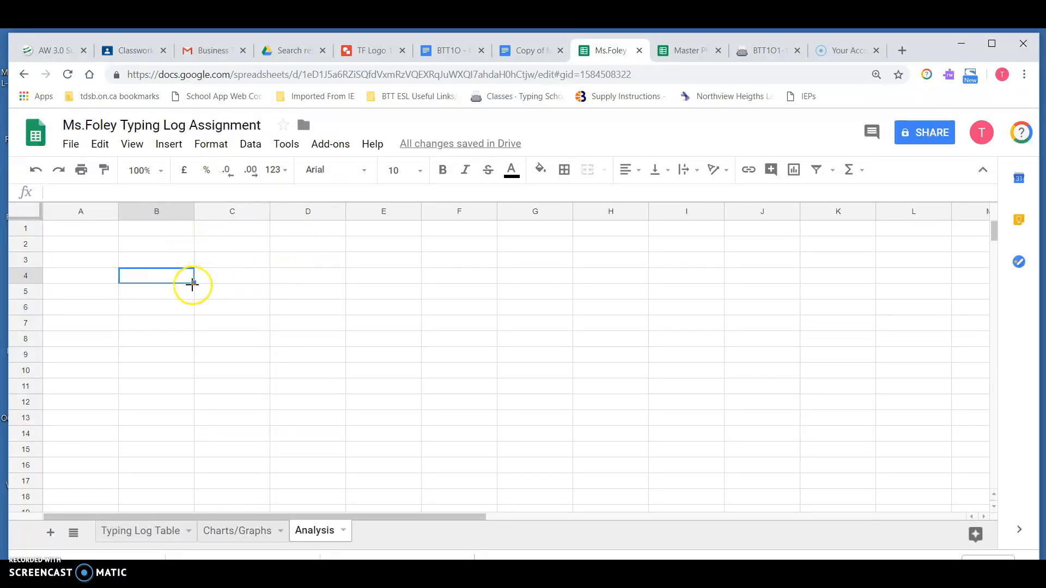
{"action": "left_click_drag", "start_coordinate": [191, 210], "coordinate": [497, 211]}
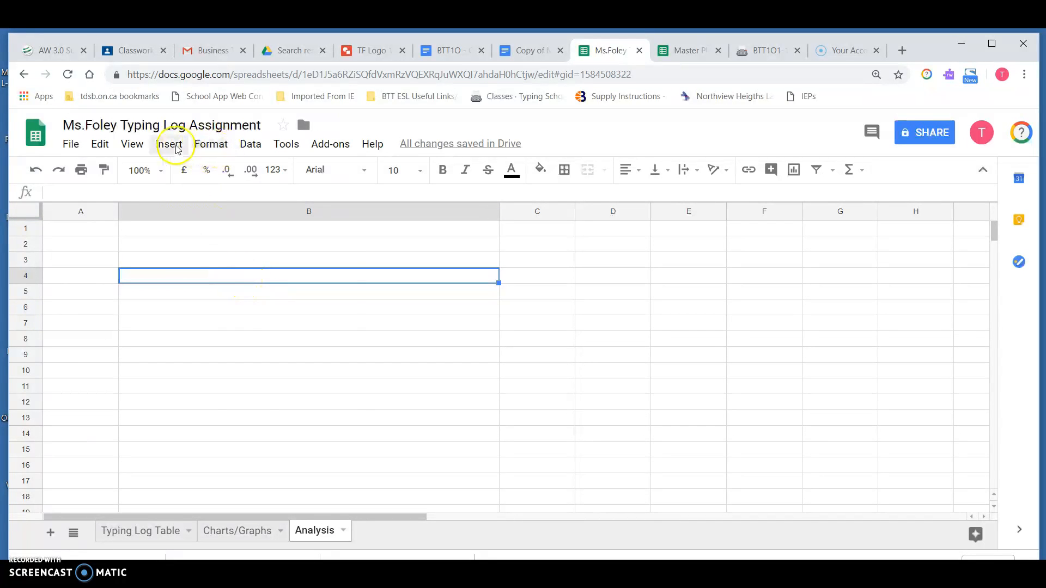
{"action": "left_click", "coordinate": [226, 147]}
{"action": "mouse_move", "coordinate": [307, 369]}
{"action": "left_click", "coordinate": [394, 388]}
Step: Enter a long placeholder paragraph of random letters in cell B4 so it wraps within the cell
{"action": "left_click", "coordinate": [322, 270]}
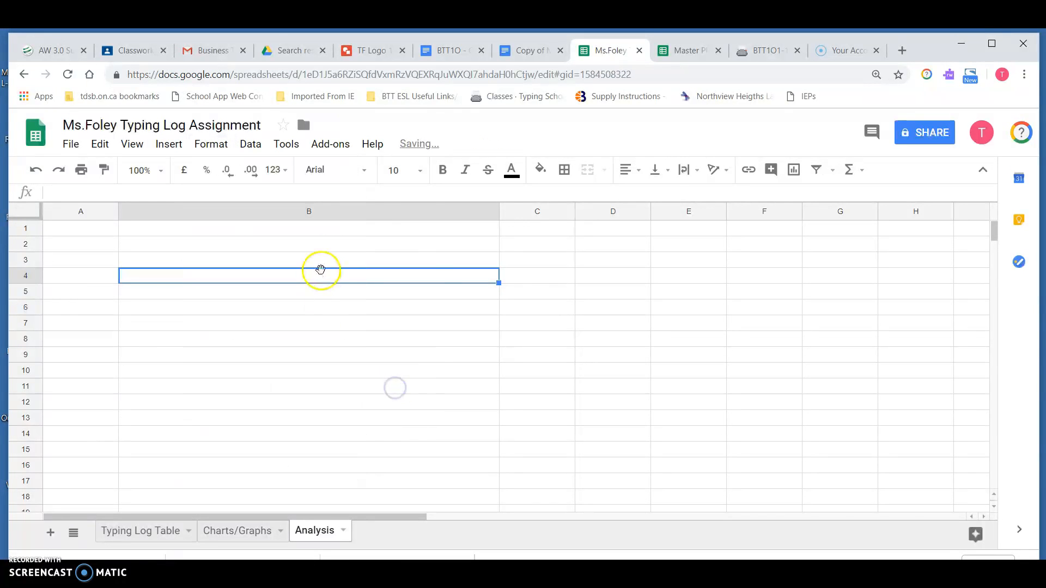
{"action": "type", "text": "THaiehNiha;fie j'FHE; hfe; GHEFJE HIruie;hf;ELHjkehFK;HEH;t"}
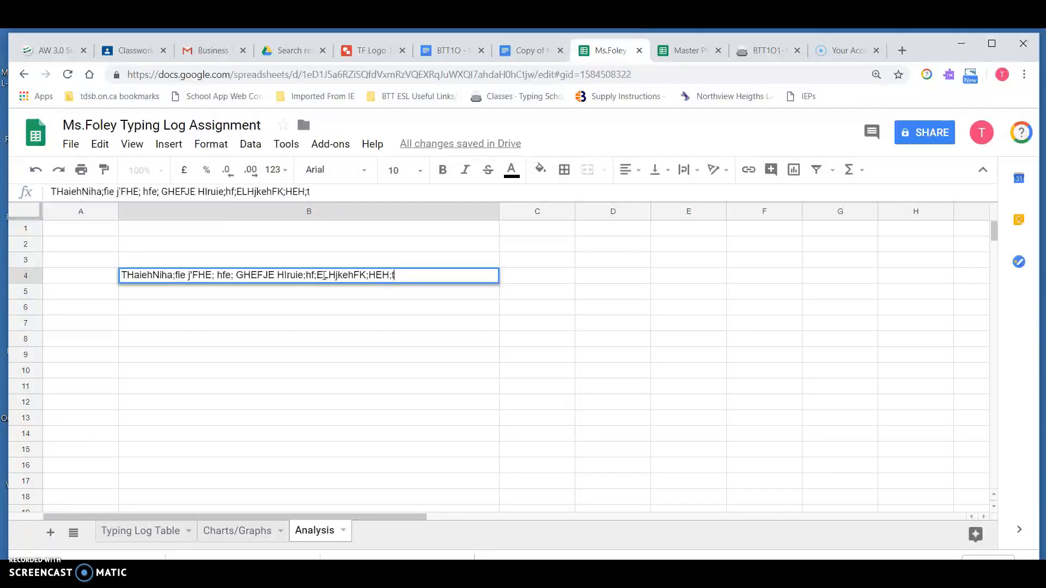
{"action": "type", "text": "ehtle;h;lajhegh;aehgi'ae;ghg;iaehgu;egh;faukfha;ilehaehfga;"}
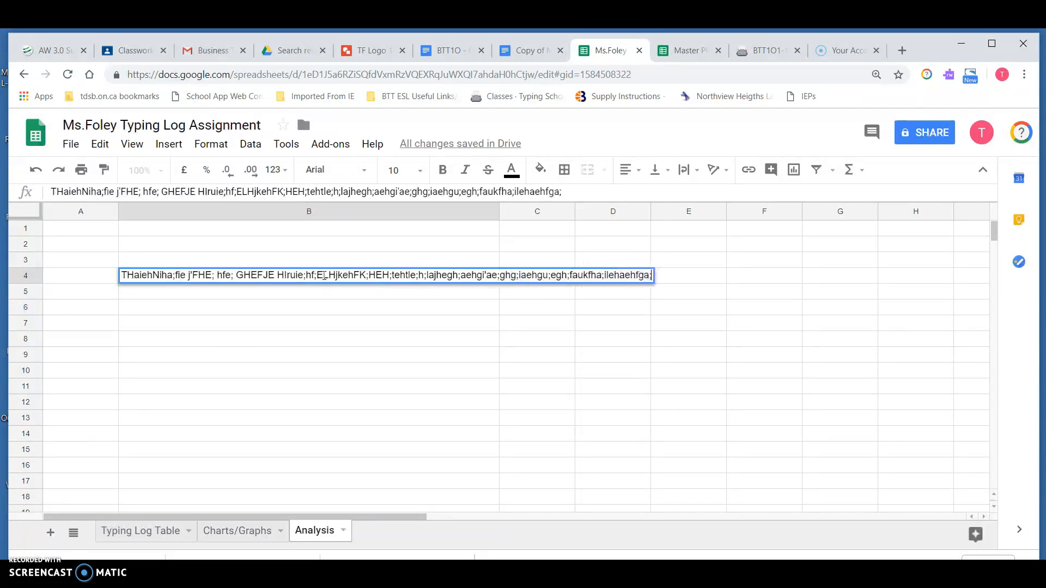
{"action": "type", "text": "eukhg;elGHf;EH/A;KHFN;H ;FH ELEHFZ;IE HFASE;UHFIA LEFGU;EHF 'Oedh"}
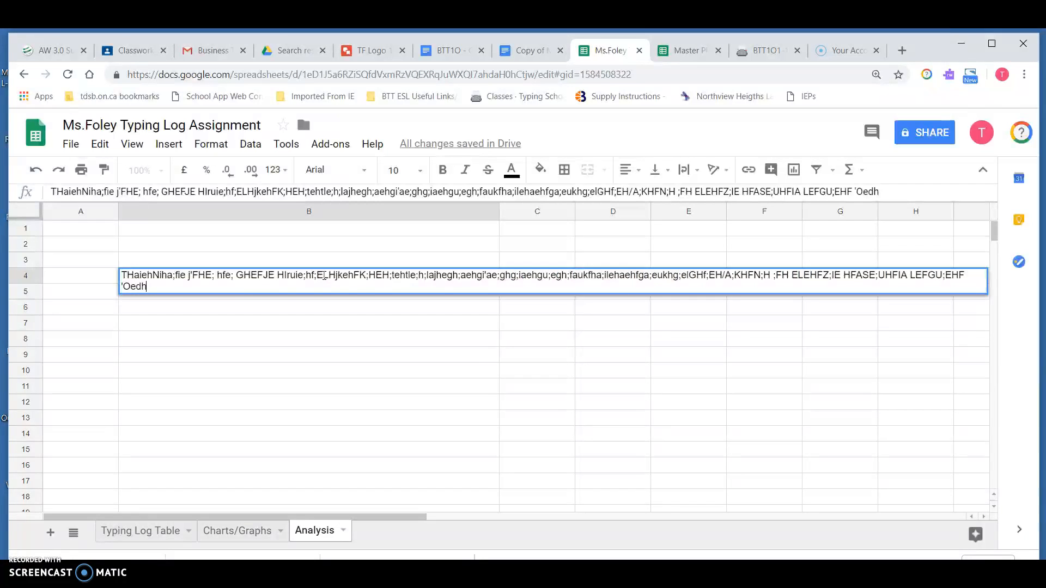
{"action": "key", "text": "Return"}
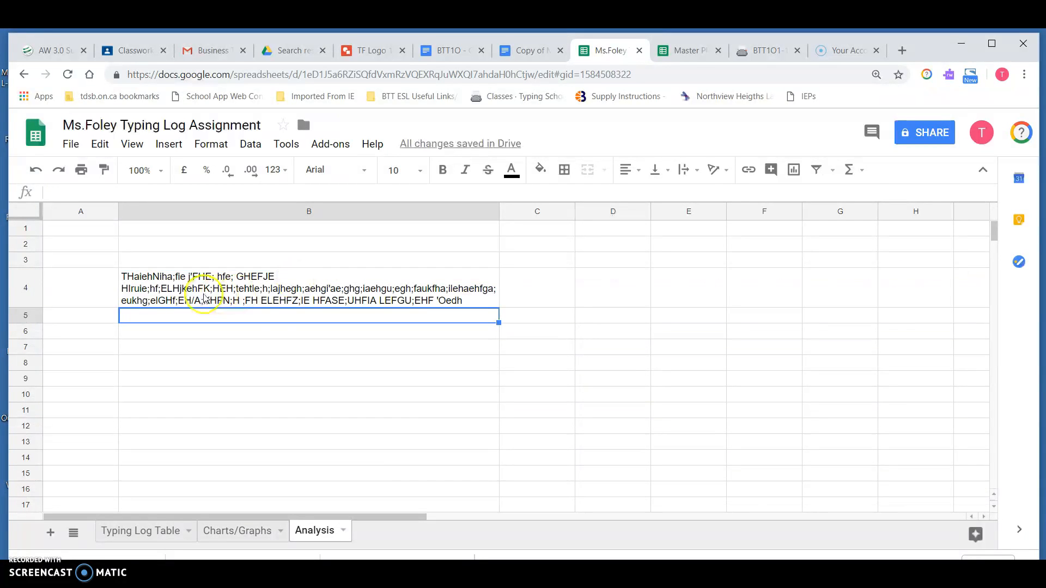
{"action": "left_click", "coordinate": [243, 357]}
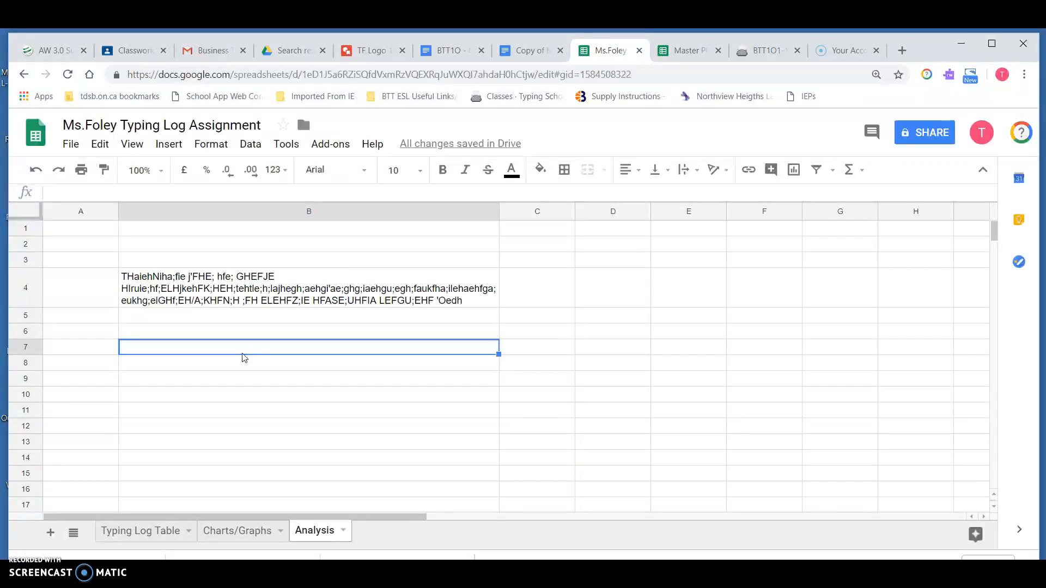